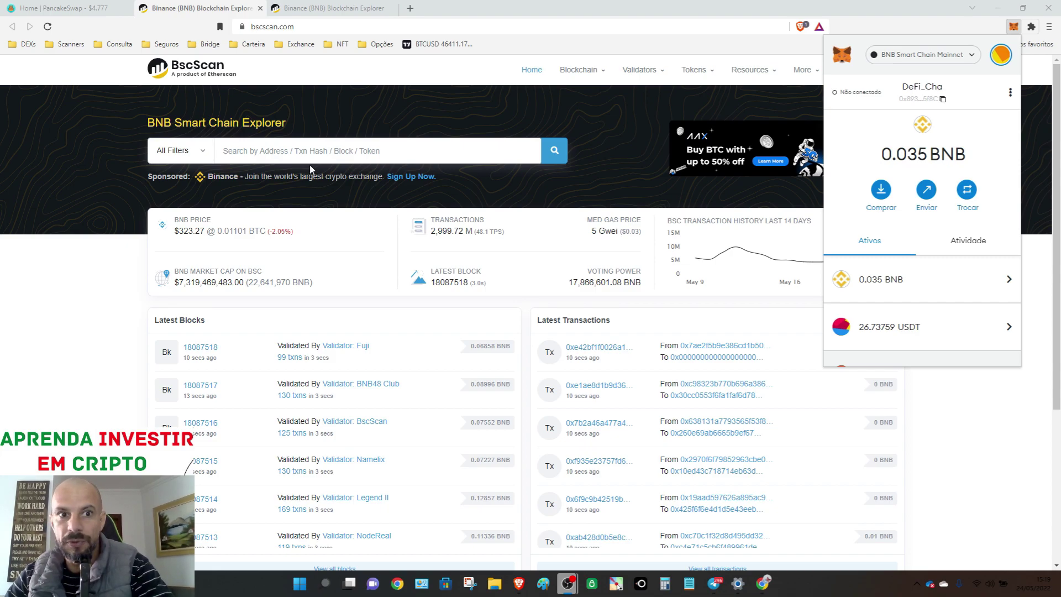
- Look up the copied MetaMask wallet address on BscScan to see its 0.035028545 BNB balance and 190 transactions
{"action": "left_click", "coordinate": [66, 5]}
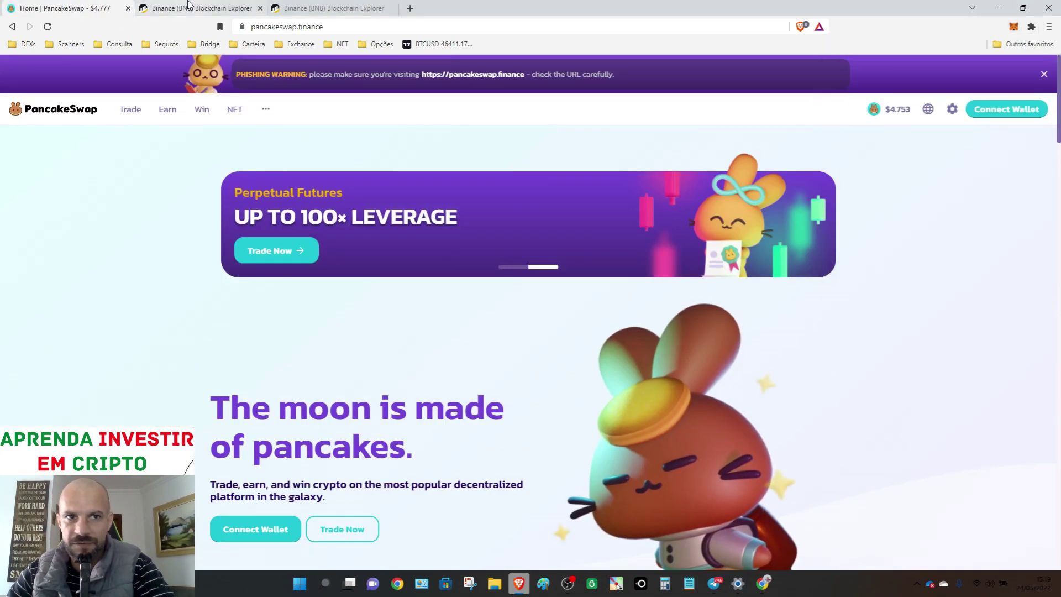
{"action": "left_click", "coordinate": [182, 7]}
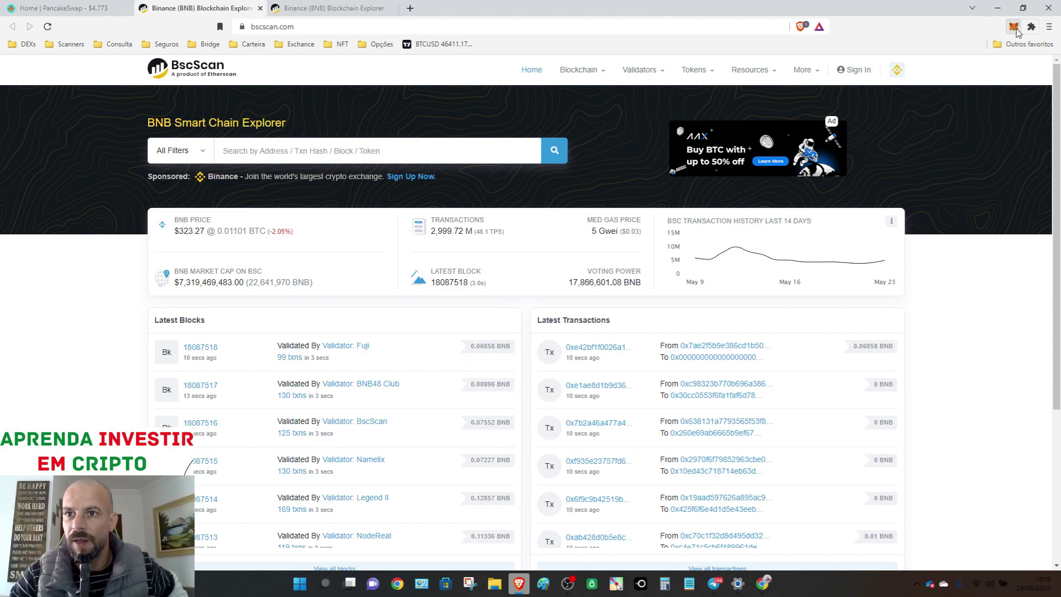
{"action": "left_click", "coordinate": [1013, 25]}
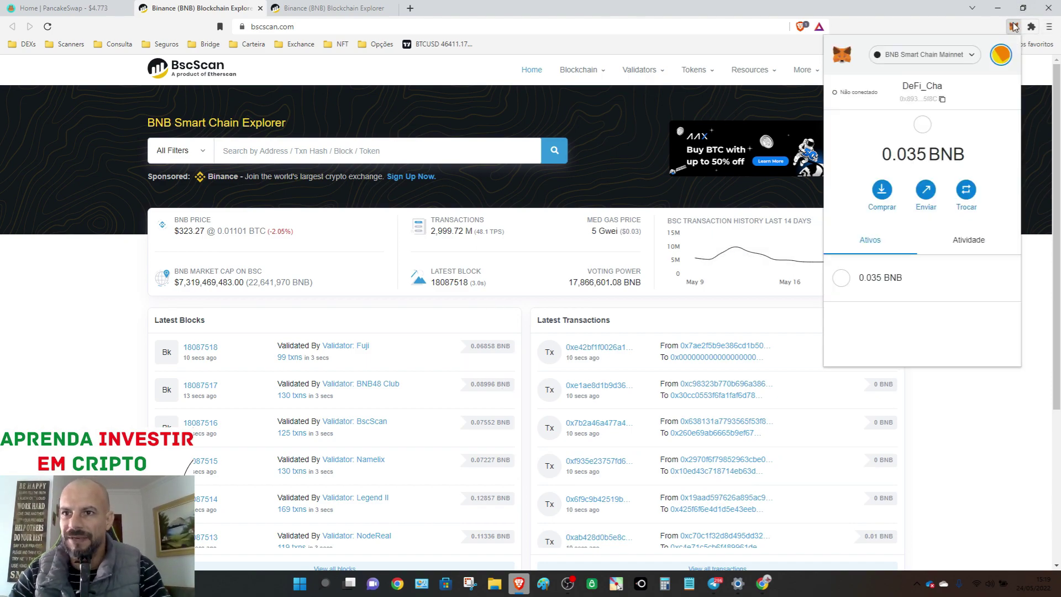
{"action": "left_click", "coordinate": [928, 95]}
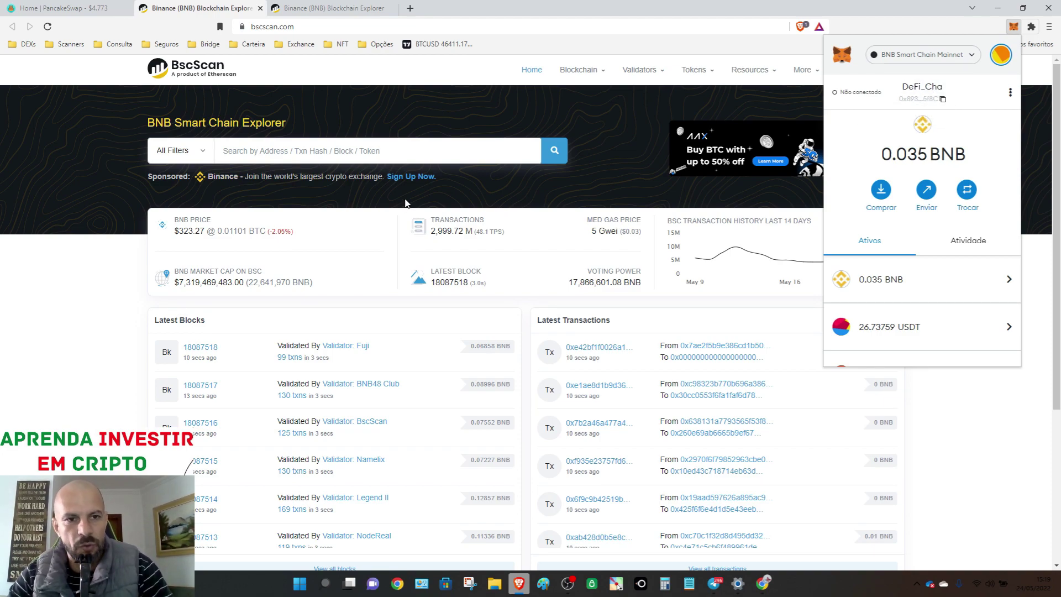
{"action": "left_click", "coordinate": [380, 145]}
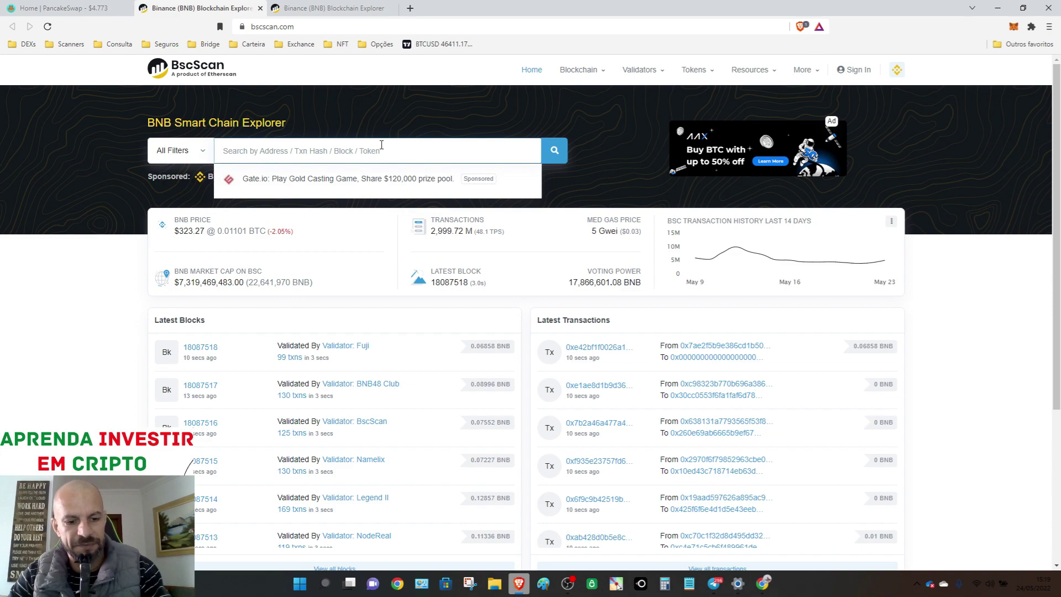
{"action": "type", "text": "0x89391D39874fD1276B6cab9F058a0DF66C415f8C"}
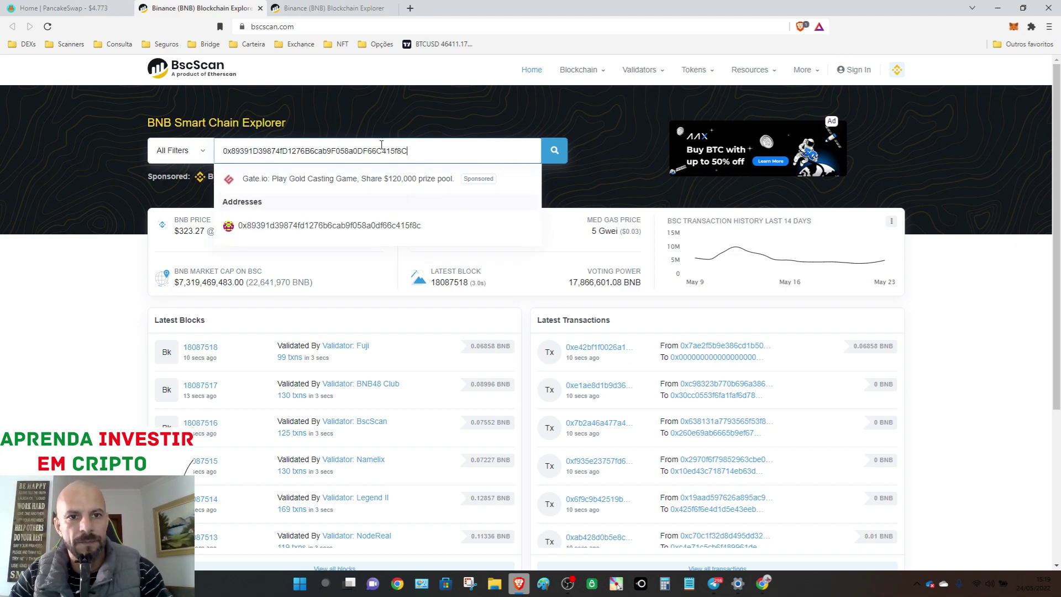
{"action": "left_click", "coordinate": [560, 158]}
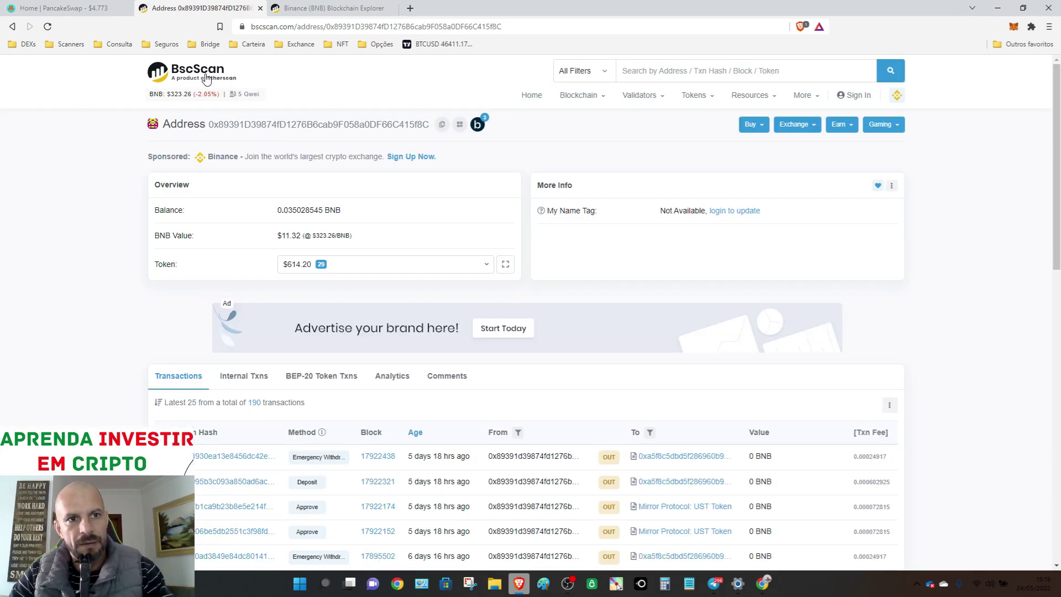
{"action": "scroll", "coordinate": [338, 255], "scroll_direction": "down", "scroll_amount": 15}
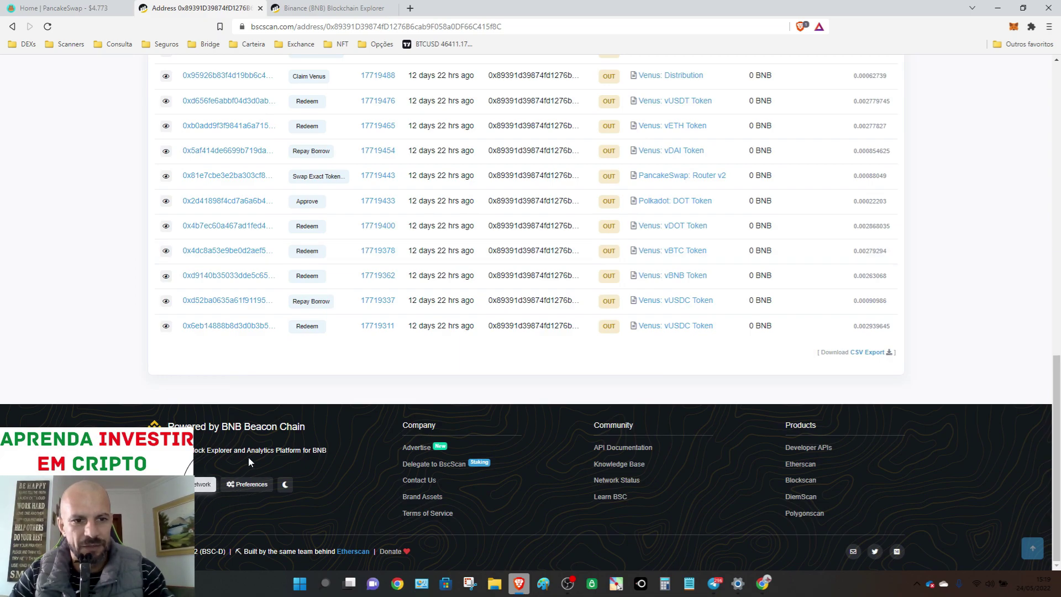
{"action": "scroll", "coordinate": [340, 425], "scroll_direction": "up", "scroll_amount": 15}
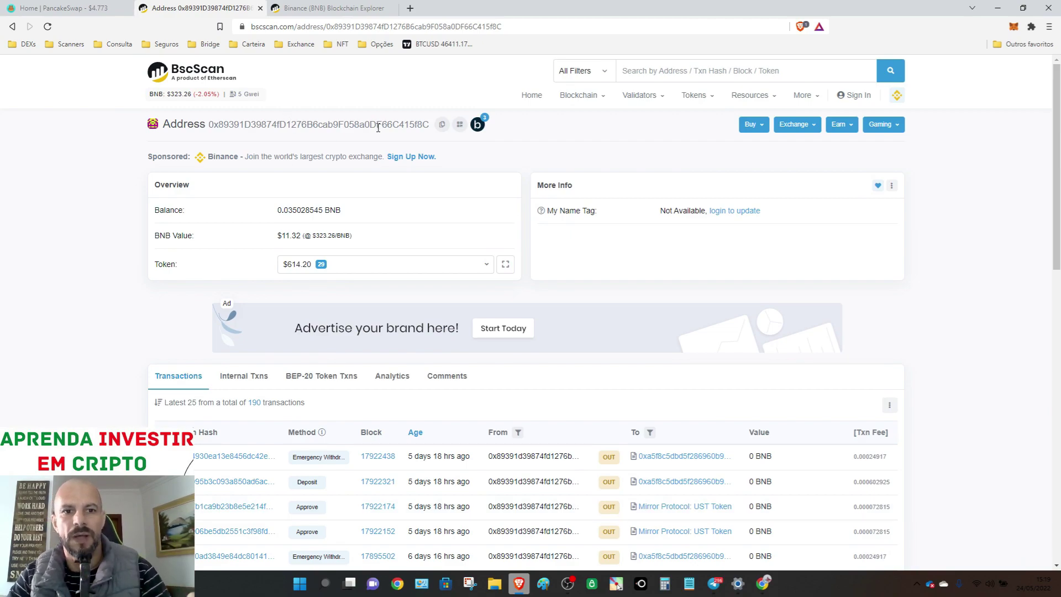
{"action": "scroll", "coordinate": [423, 238], "scroll_direction": "down", "scroll_amount": 1}
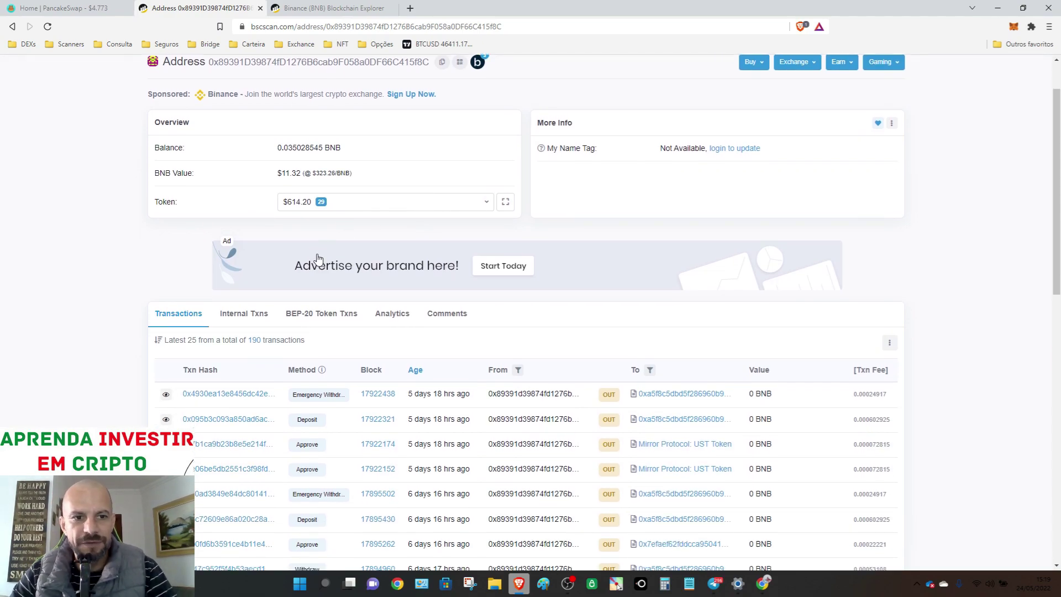
{"action": "scroll", "coordinate": [249, 259], "scroll_direction": "down", "scroll_amount": 2}
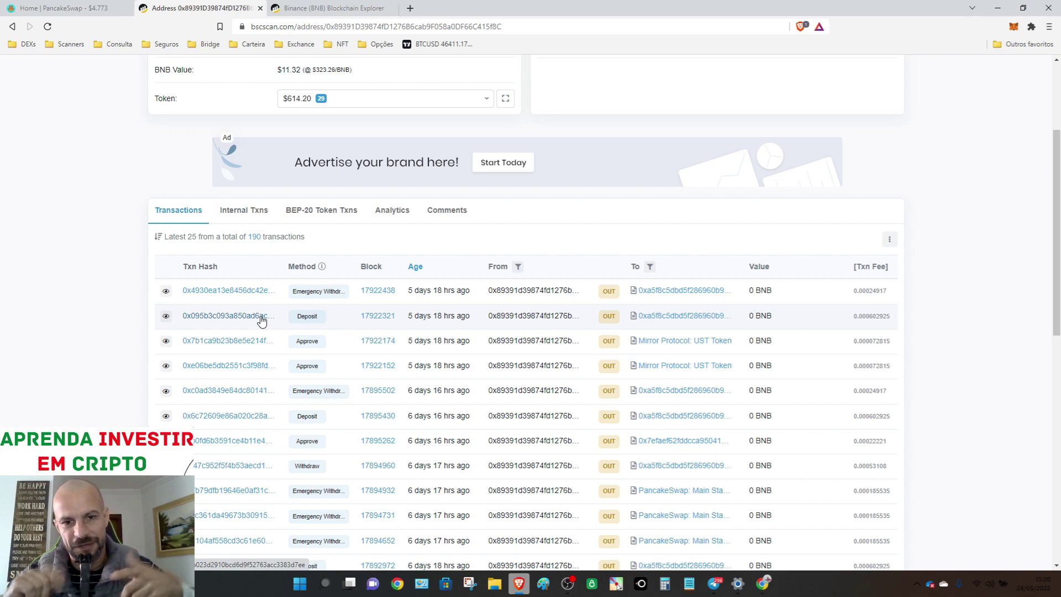
{"action": "scroll", "coordinate": [275, 303], "scroll_direction": "down", "scroll_amount": 10}
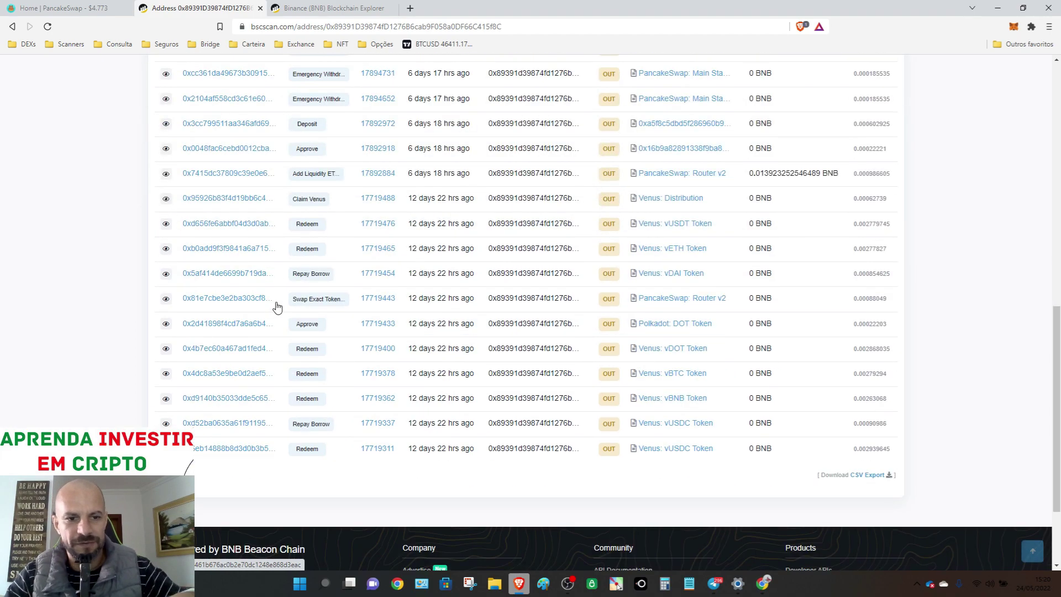
{"action": "scroll", "coordinate": [400, 293], "scroll_direction": "up", "scroll_amount": 7}
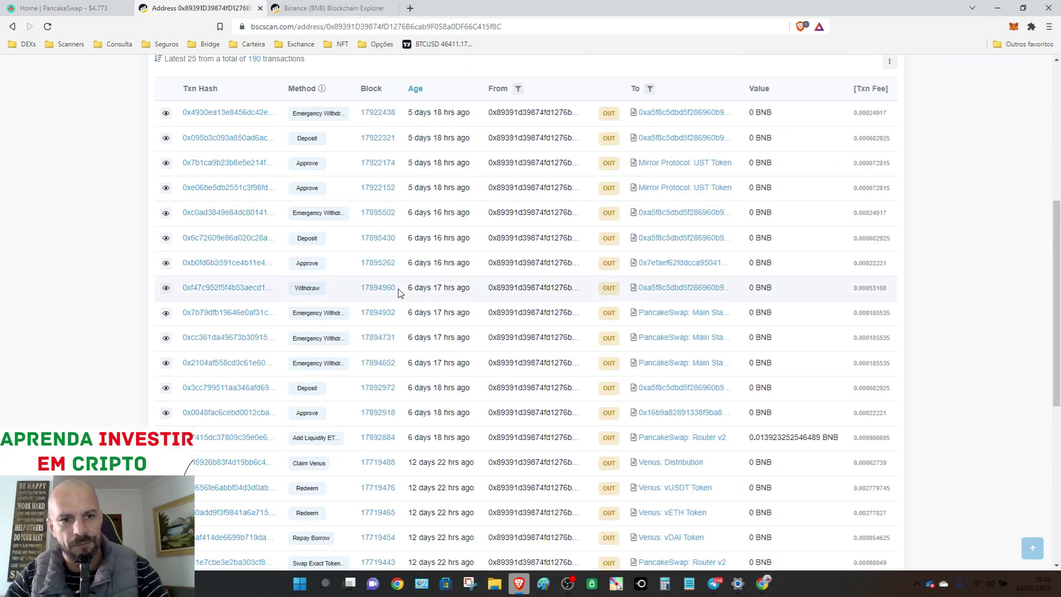
{"action": "scroll", "coordinate": [347, 276], "scroll_direction": "up", "scroll_amount": 3}
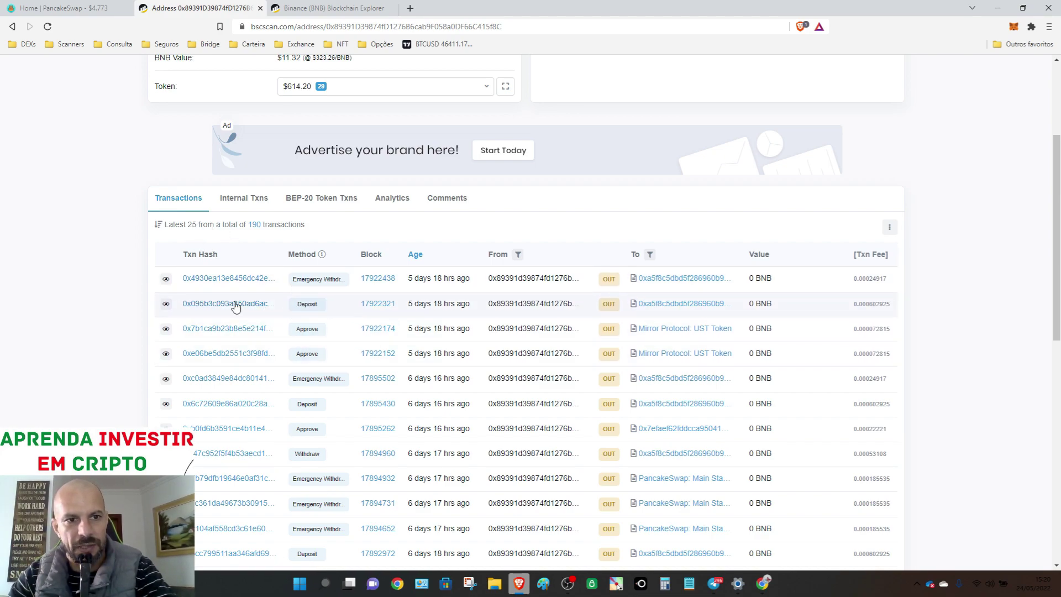
{"action": "left_click", "coordinate": [217, 305]}
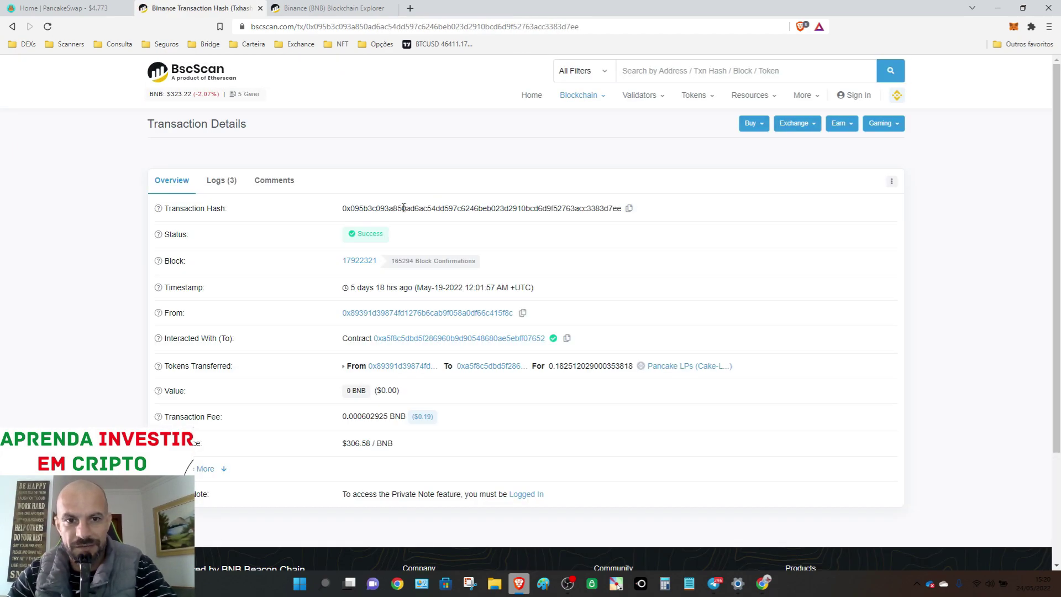
- Decode the Deposit transaction's input data to read pool id 13, then open the contract it interacted with
{"action": "scroll", "coordinate": [272, 223], "scroll_direction": "down", "scroll_amount": 2}
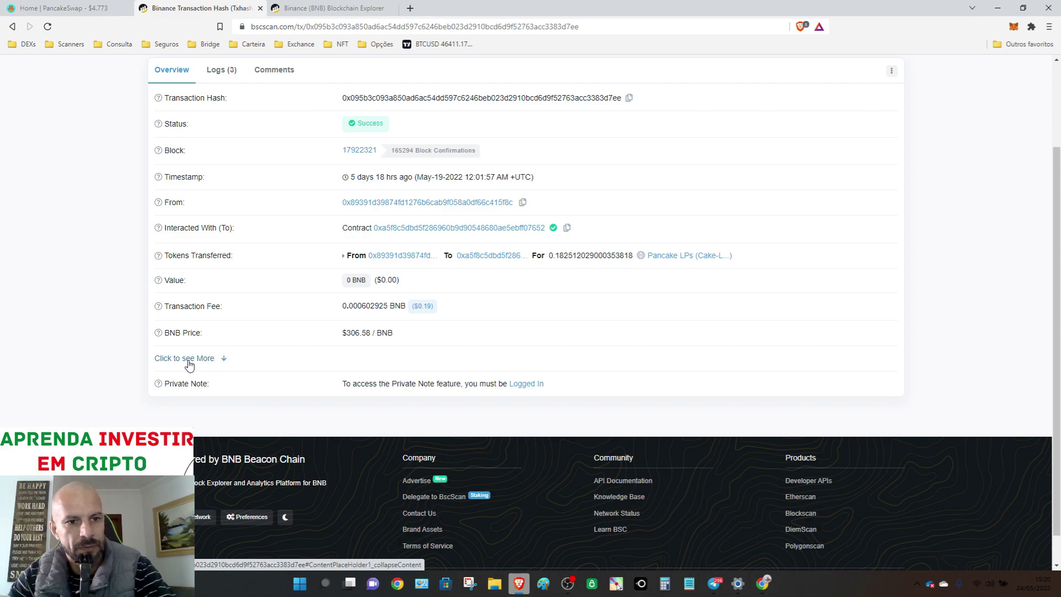
{"action": "left_click", "coordinate": [206, 358]}
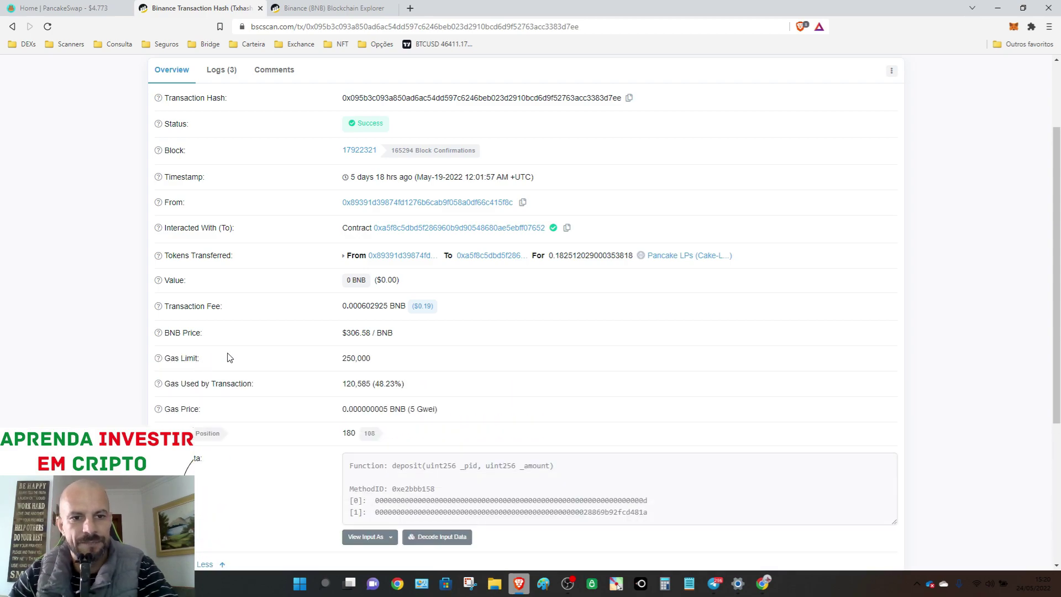
{"action": "scroll", "coordinate": [339, 358], "scroll_direction": "down", "scroll_amount": 2}
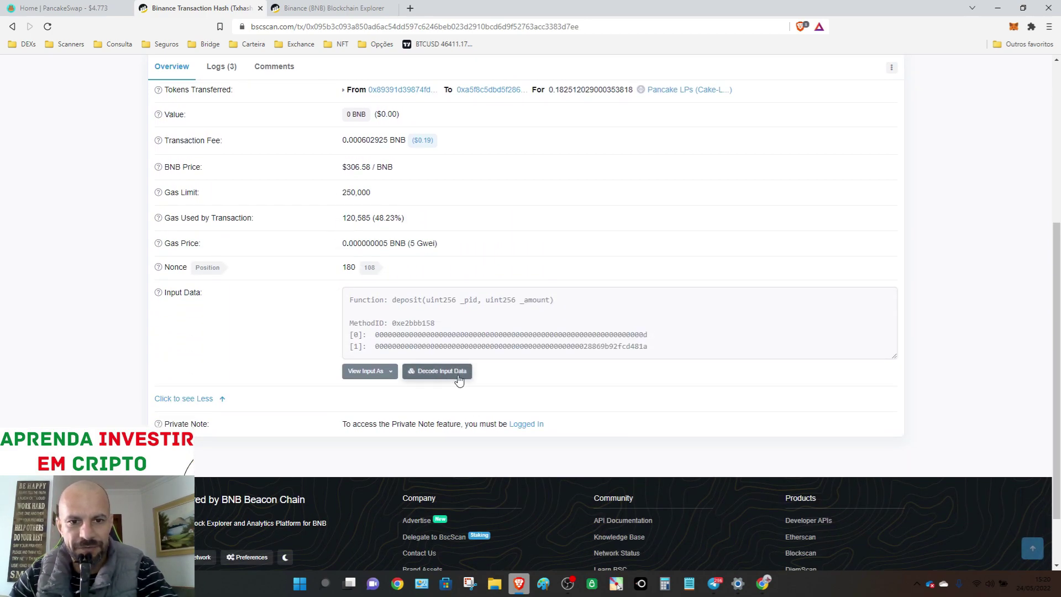
{"action": "left_click", "coordinate": [437, 375]}
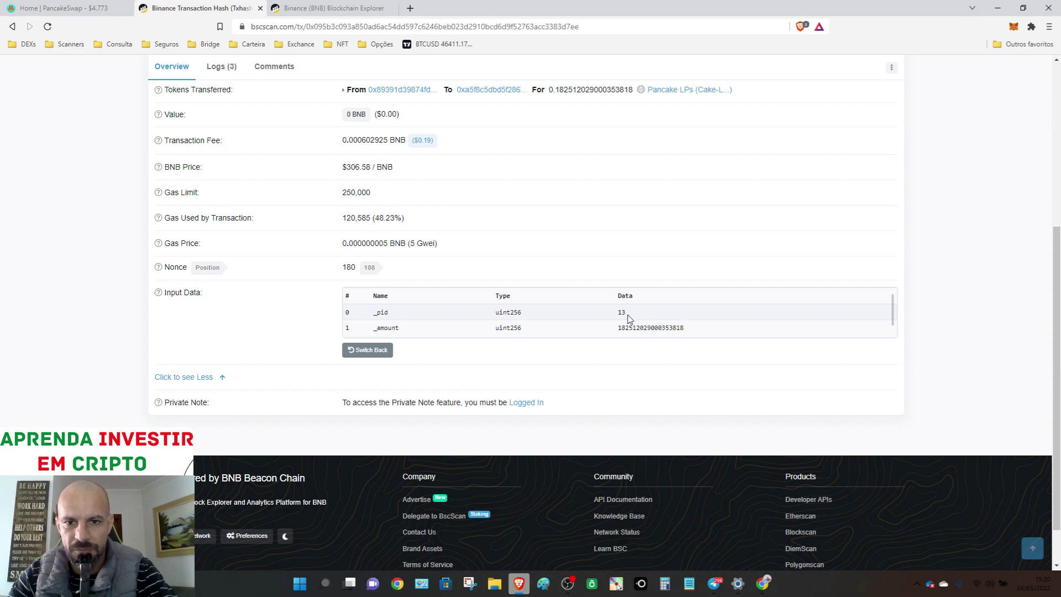
{"action": "left_click_drag", "start_coordinate": [627, 319], "coordinate": [618, 317]}
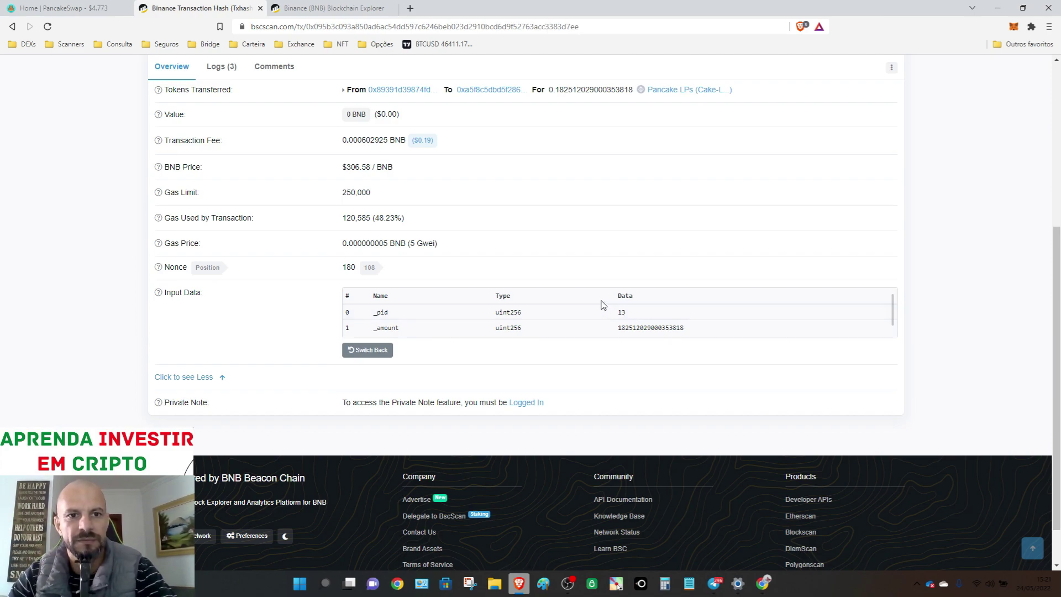
{"action": "scroll", "coordinate": [601, 302], "scroll_direction": "up", "scroll_amount": 3}
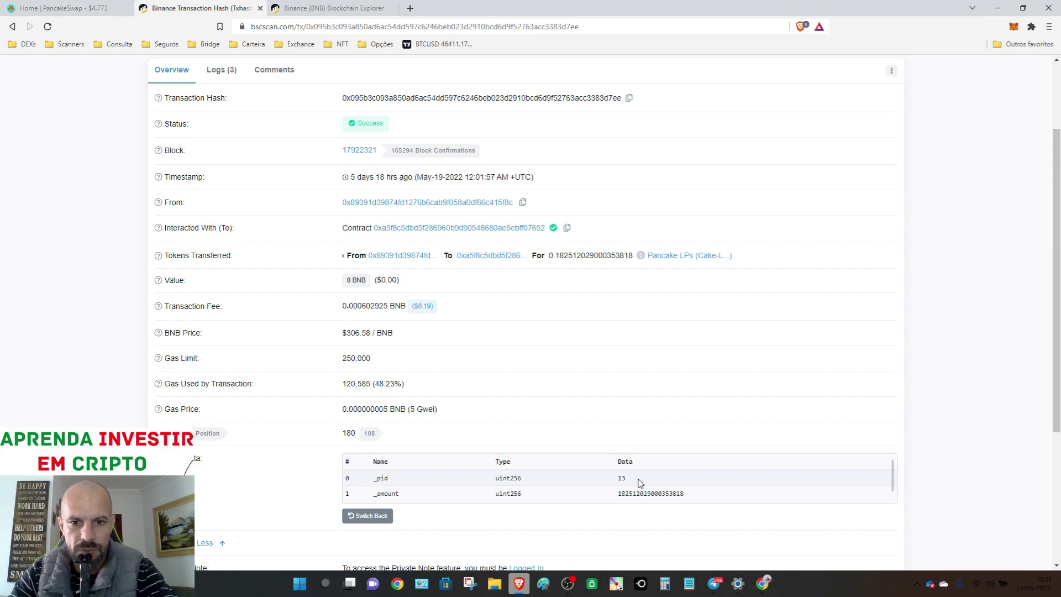
{"action": "left_click", "coordinate": [429, 231]}
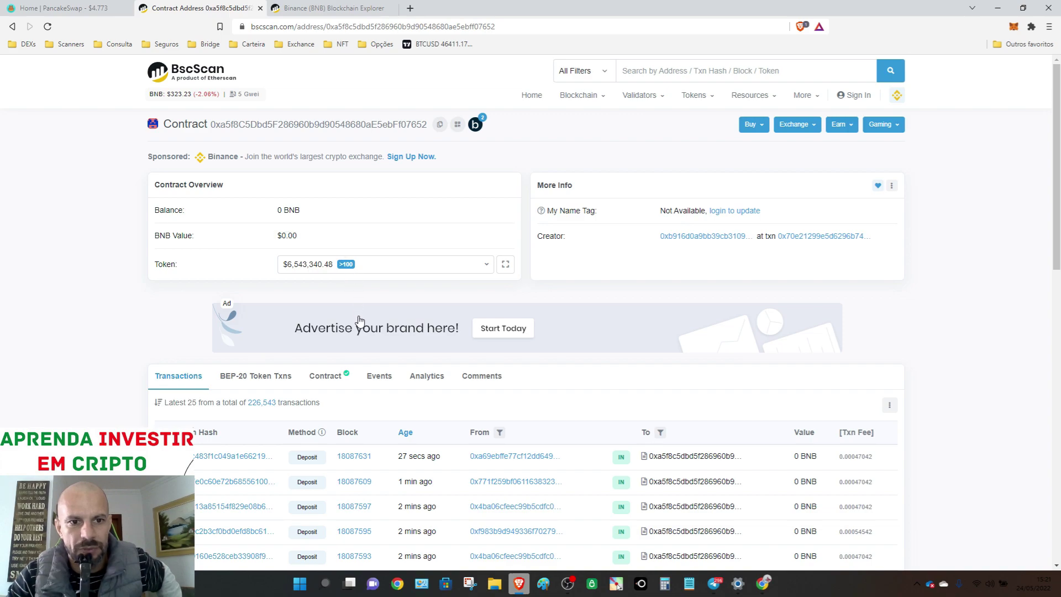
- Show the verified MasterChefV2 source code (compiler v0.6.12, 9 files) on the contract page
{"action": "scroll", "coordinate": [357, 323], "scroll_direction": "down", "scroll_amount": 1}
{"action": "scroll", "coordinate": [332, 325], "scroll_direction": "up", "scroll_amount": 1}
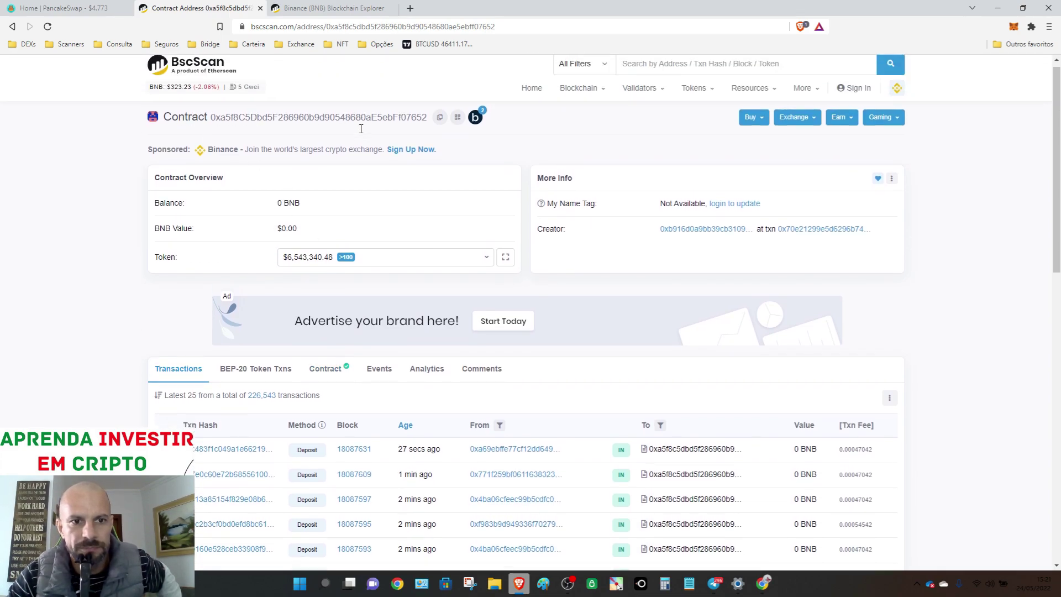
{"action": "scroll", "coordinate": [357, 130], "scroll_direction": "down", "scroll_amount": 2}
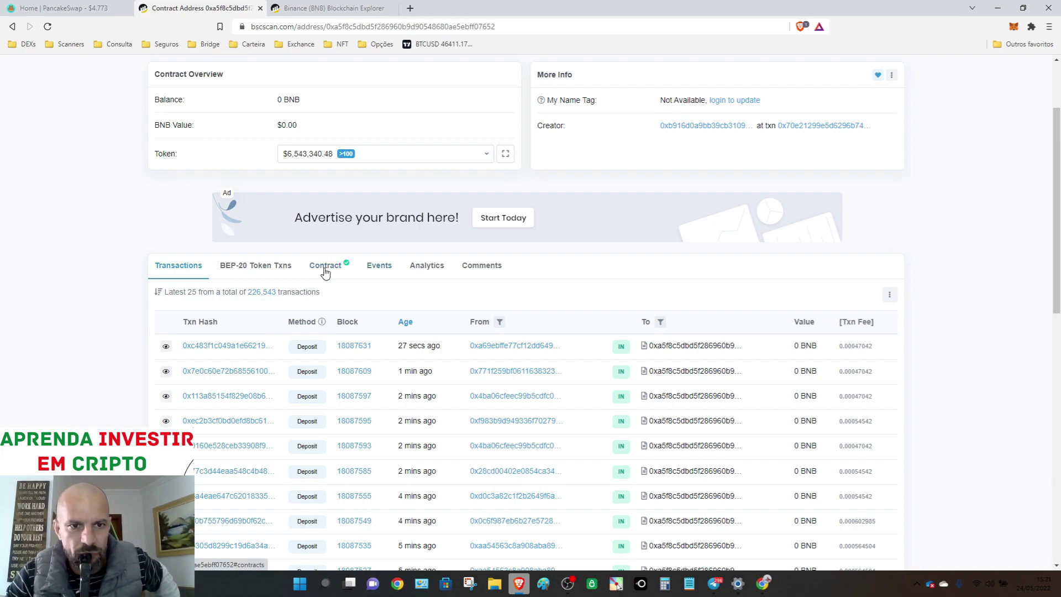
{"action": "left_click", "coordinate": [326, 265]}
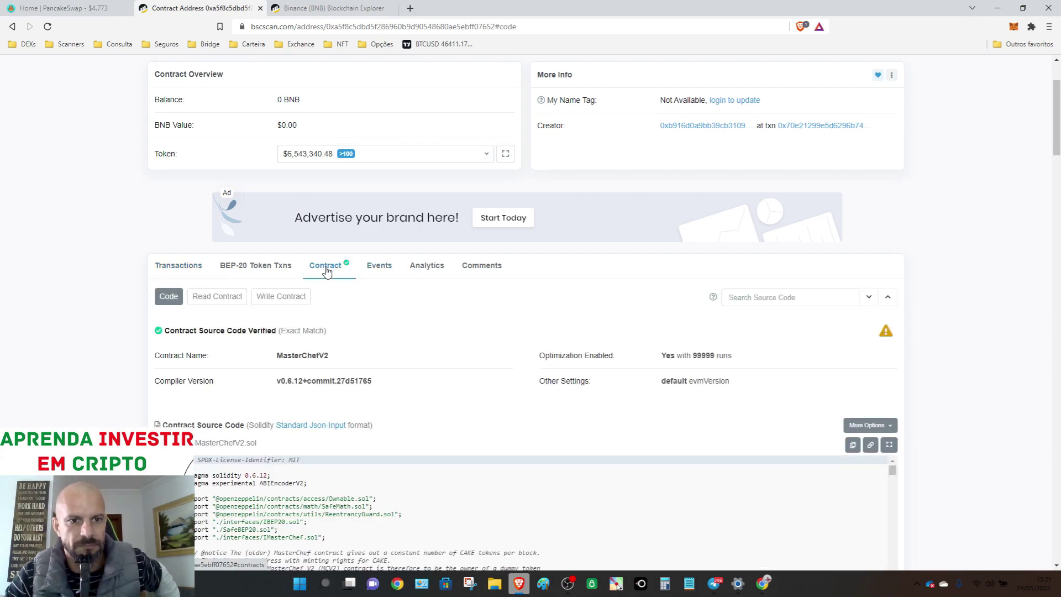
{"action": "scroll", "coordinate": [269, 295], "scroll_direction": "down", "scroll_amount": 4}
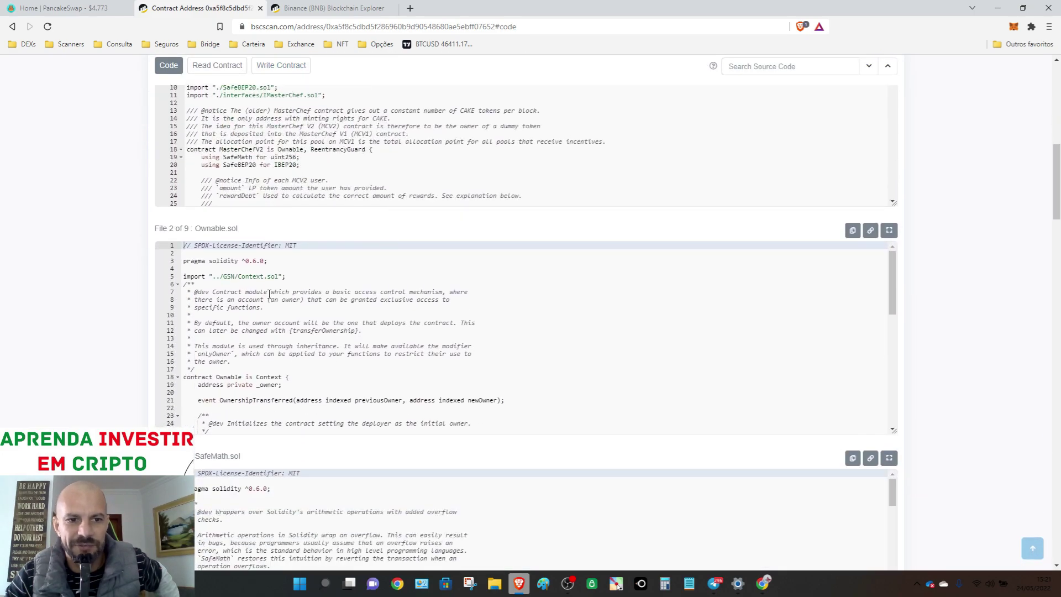
{"action": "scroll", "coordinate": [269, 294], "scroll_direction": "up", "scroll_amount": 5}
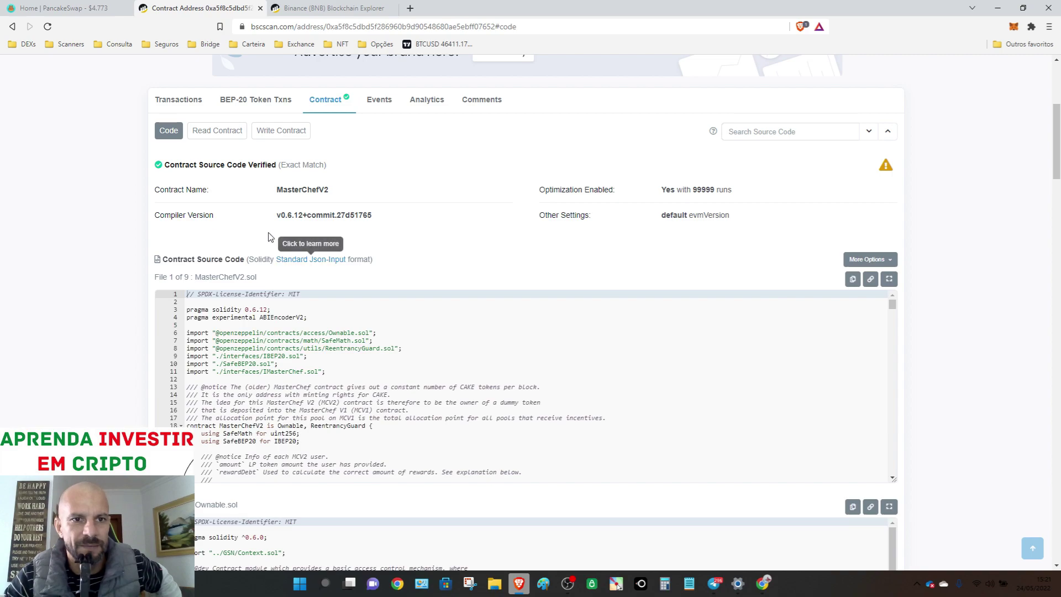
- Connect MetaMask to the Write Contract tab via Connect to Web3, approving the account and the beta notice
{"action": "left_click", "coordinate": [278, 135]}
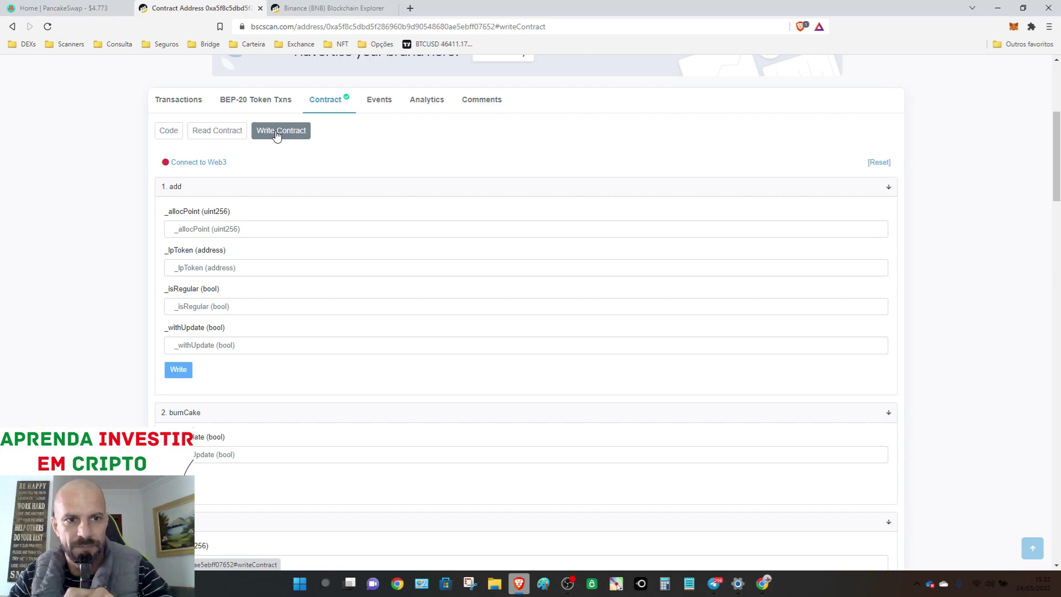
{"action": "left_click", "coordinate": [195, 163]}
{"action": "left_click", "coordinate": [487, 128]}
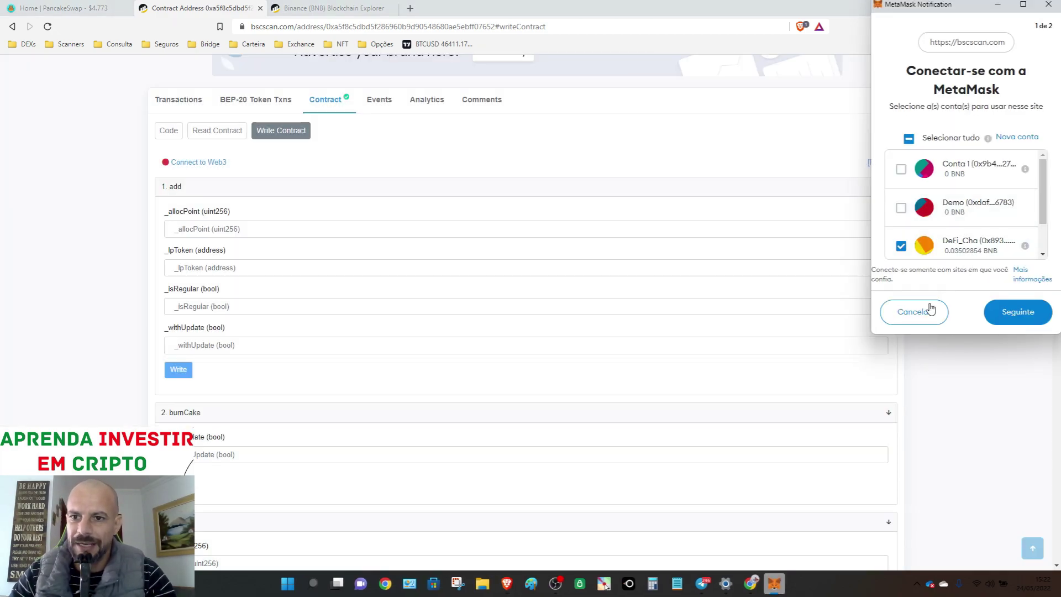
{"action": "left_click", "coordinate": [1023, 321]}
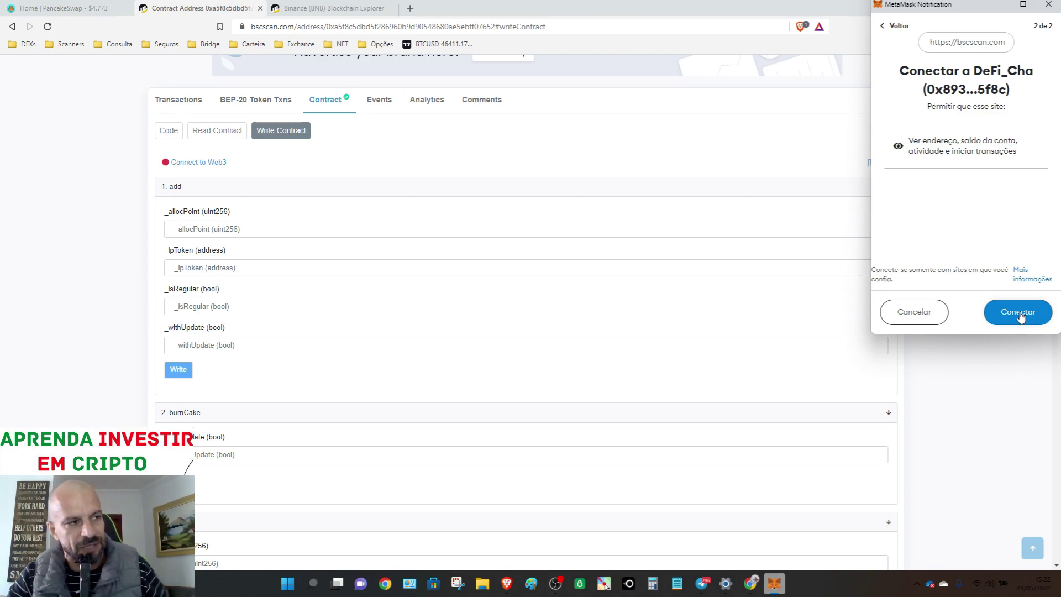
{"action": "left_click", "coordinate": [1020, 314]}
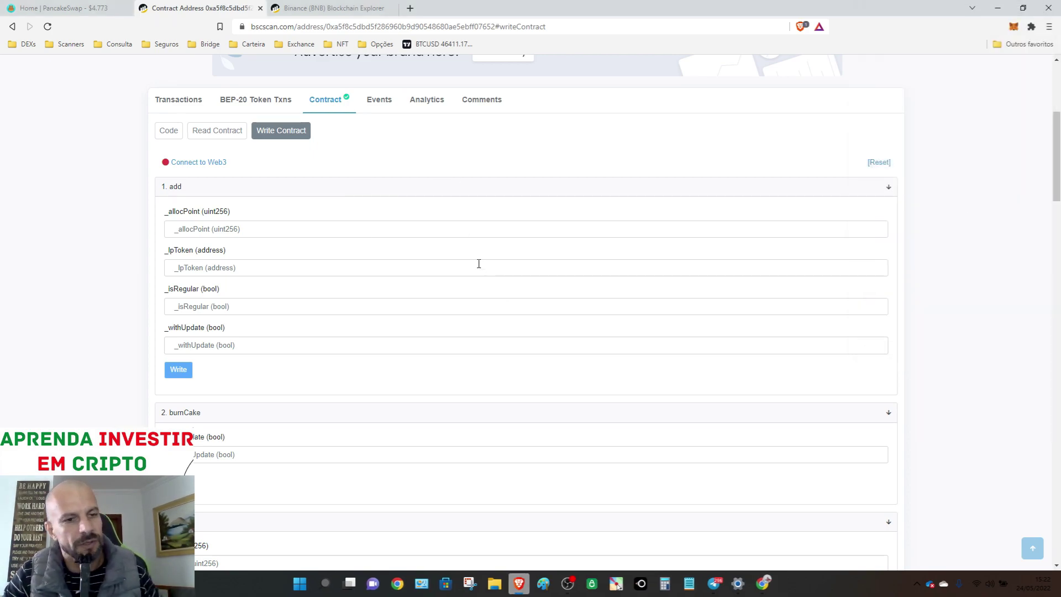
{"action": "left_click", "coordinate": [204, 163]}
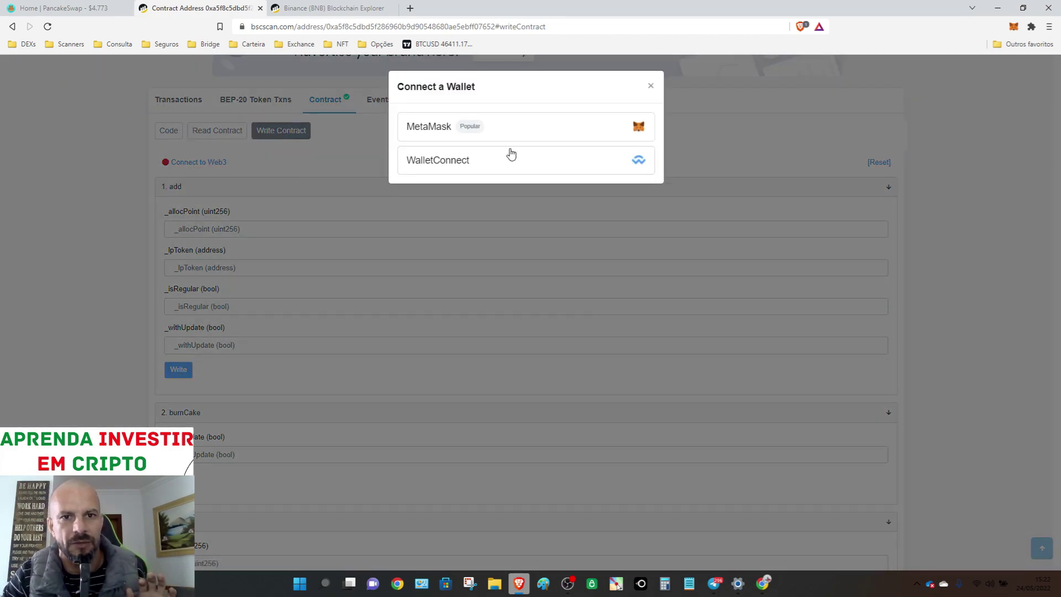
{"action": "left_click", "coordinate": [518, 135]}
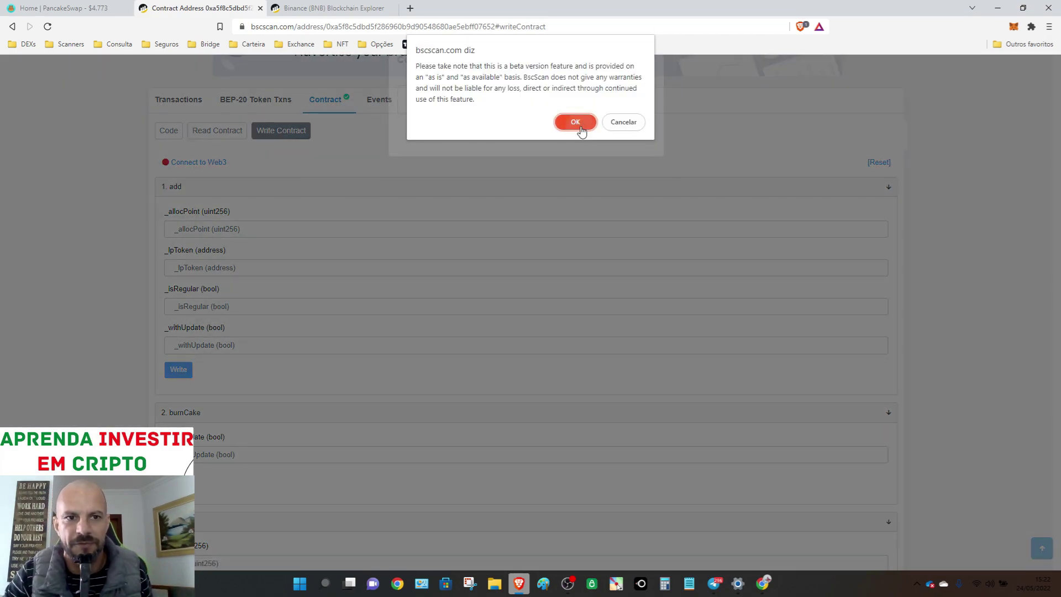
{"action": "left_click", "coordinate": [575, 122]}
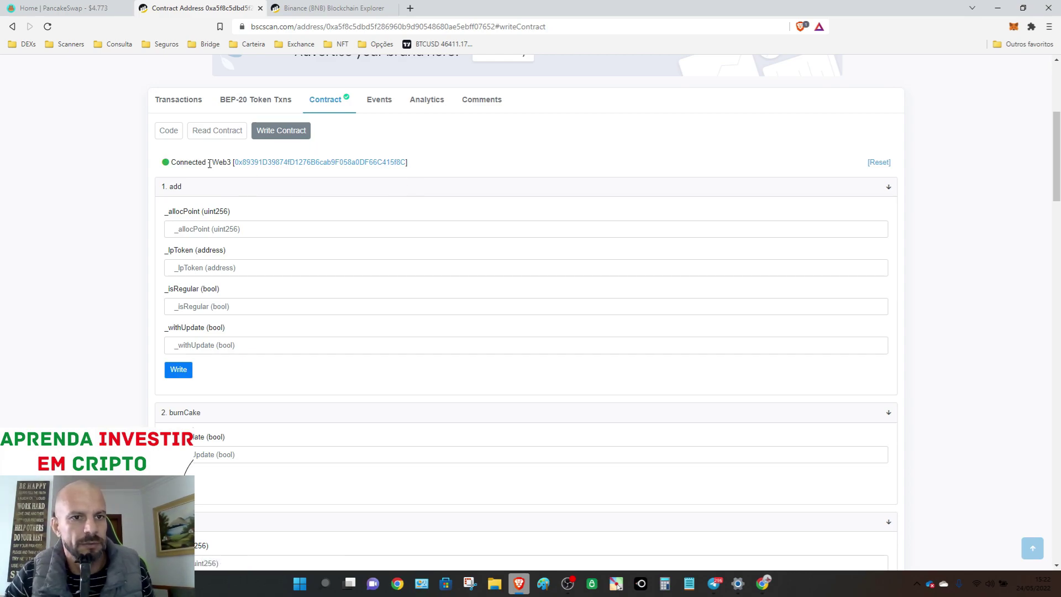
- Enter 13 as emergencyWithdraw's _pid and submit the call with Write
{"action": "scroll", "coordinate": [318, 148], "scroll_direction": "down", "scroll_amount": 4}
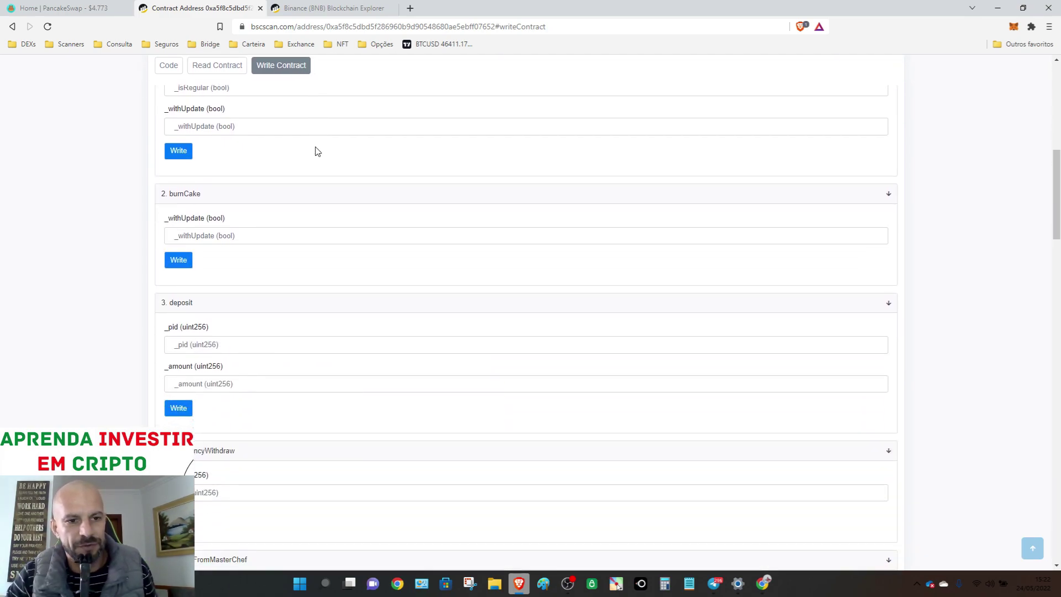
{"action": "scroll", "coordinate": [317, 151], "scroll_direction": "down", "scroll_amount": 6}
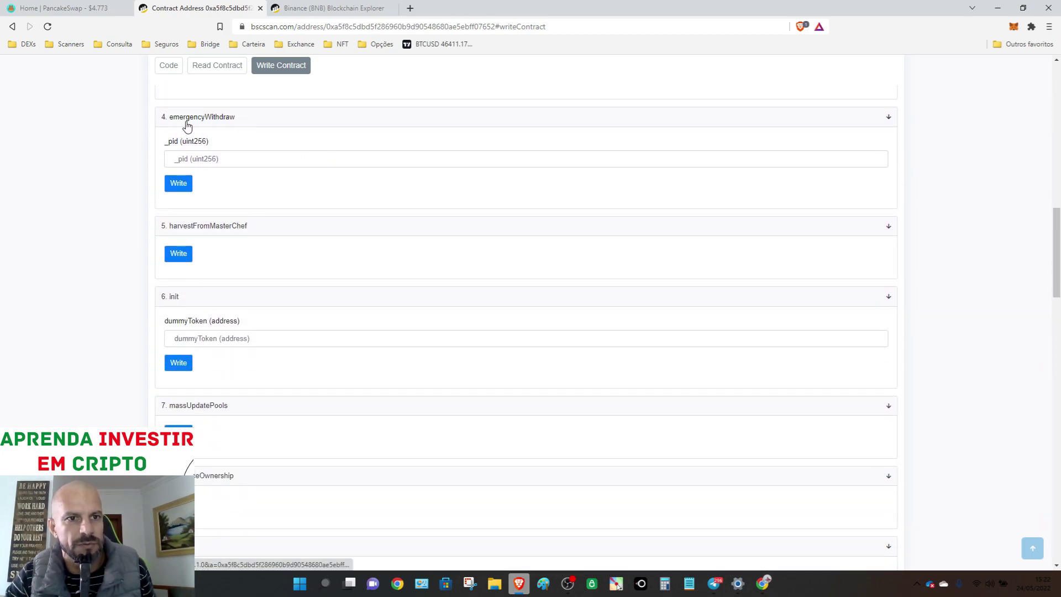
{"action": "left_click", "coordinate": [179, 161]}
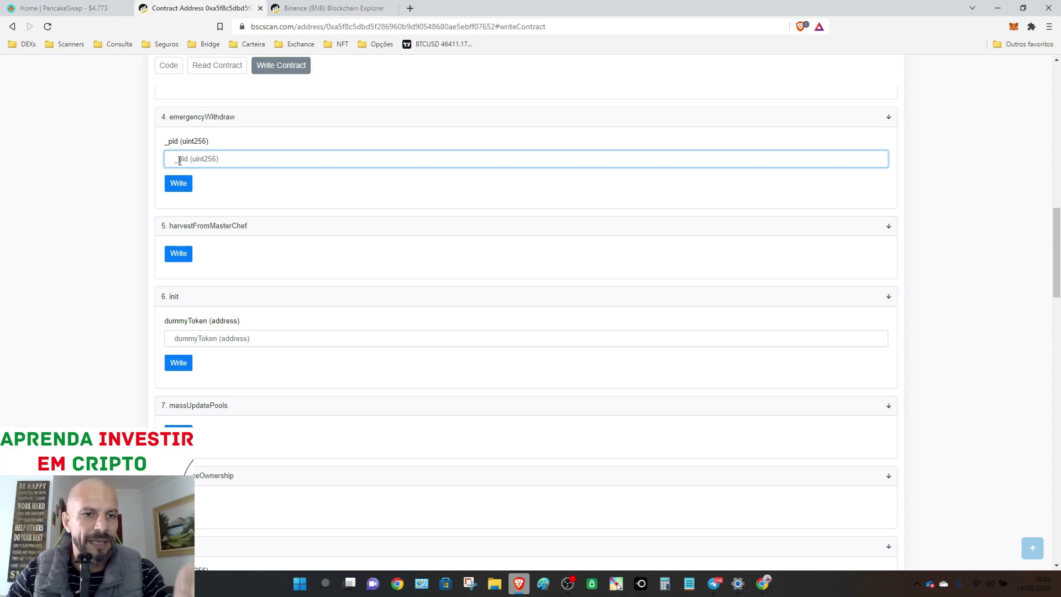
{"action": "type", "text": "13"}
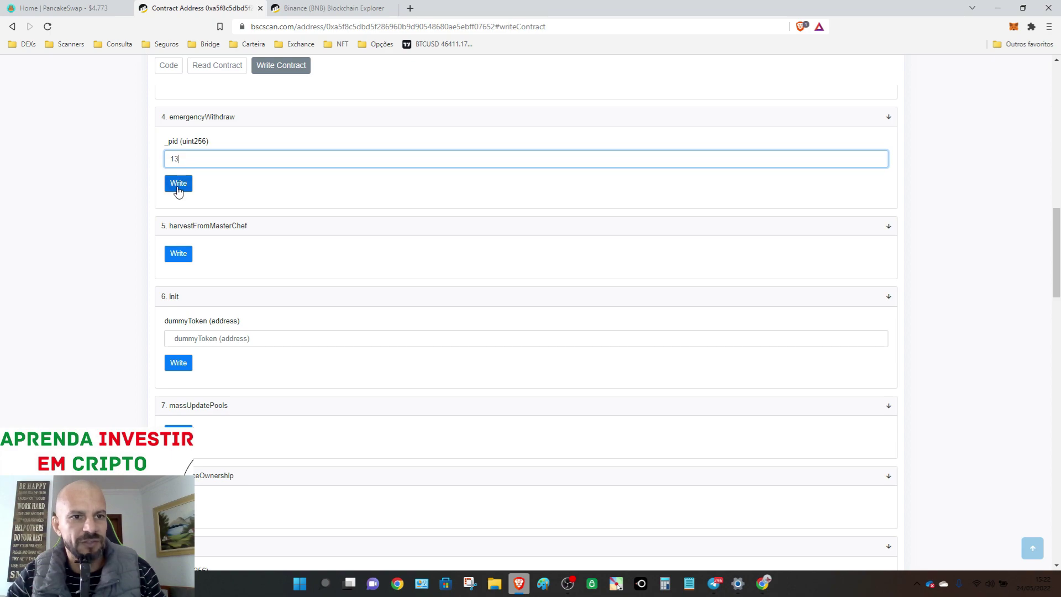
{"action": "left_click", "coordinate": [178, 184]}
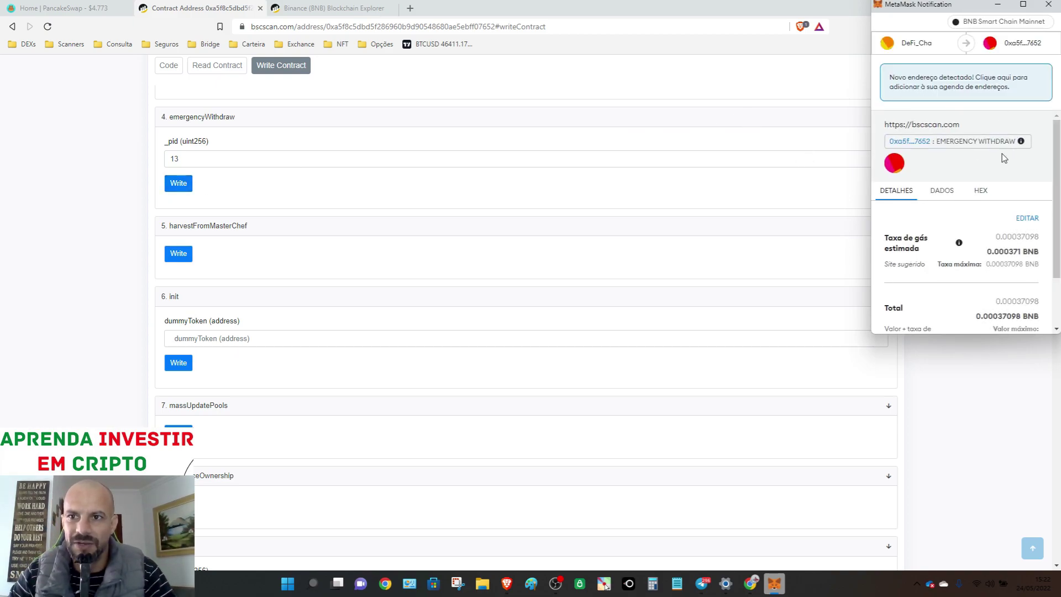
- Confirm the emergency withdraw in MetaMask, then close the Trezor window, leaving 'Error: Popup closed'
{"action": "scroll", "coordinate": [1010, 140], "scroll_direction": "down", "scroll_amount": 3}
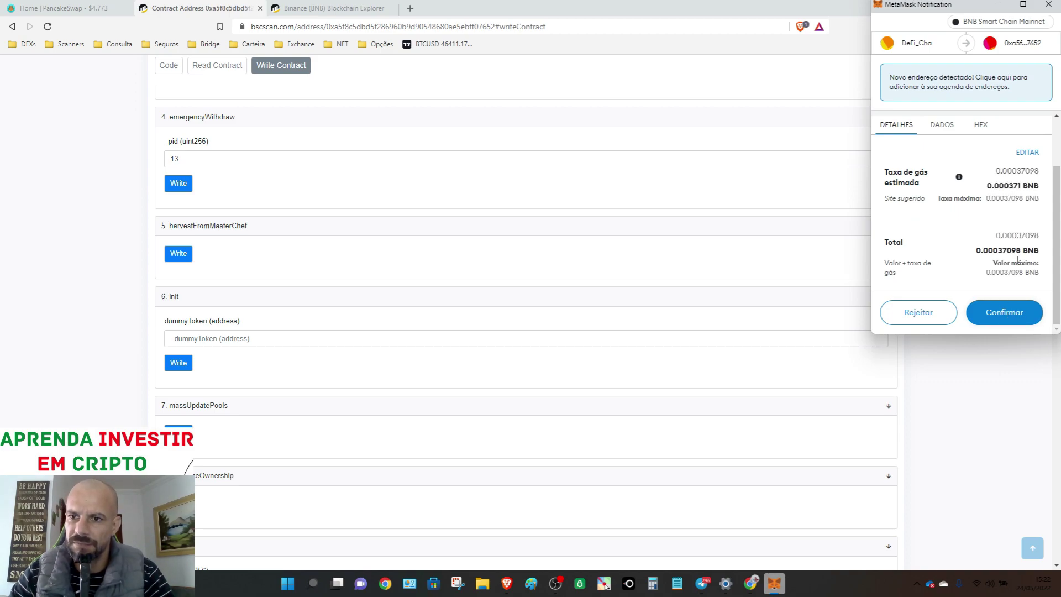
{"action": "left_click", "coordinate": [1012, 313]}
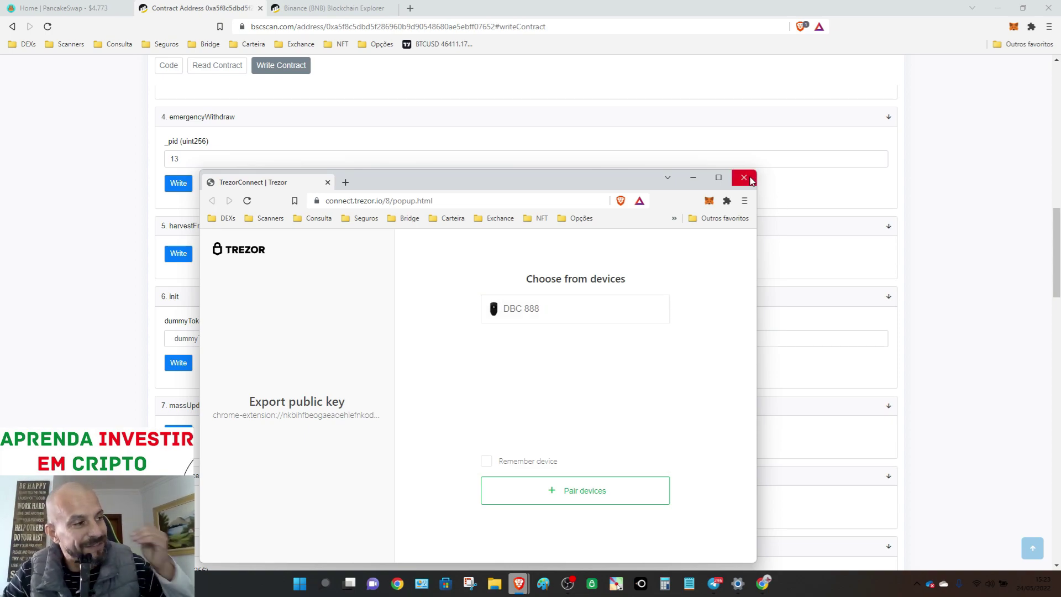
{"action": "left_click", "coordinate": [744, 177]}
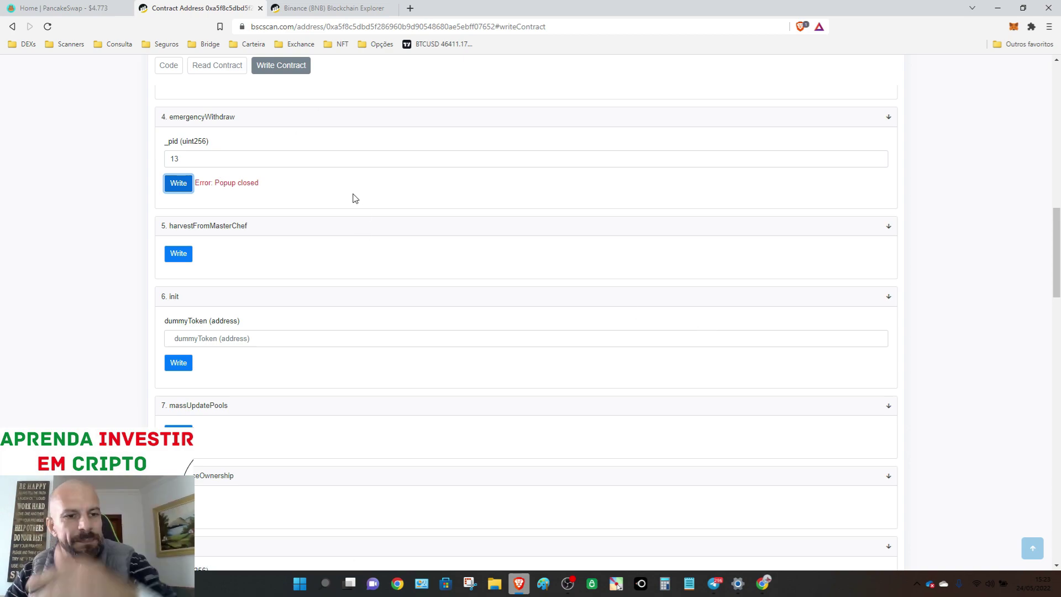
{"action": "scroll", "coordinate": [356, 198], "scroll_direction": "up", "scroll_amount": 10}
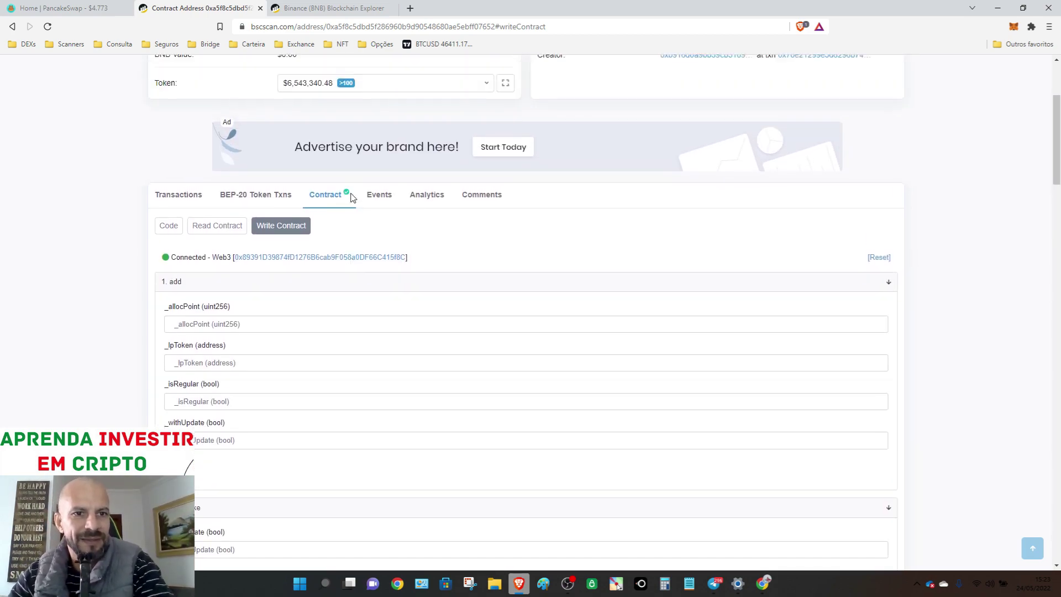
- Stake the maximum 0.182512029000353818 LP into the USDT-BNB farm and confirm it
{"action": "scroll", "coordinate": [353, 198], "scroll_direction": "up", "scroll_amount": 4}
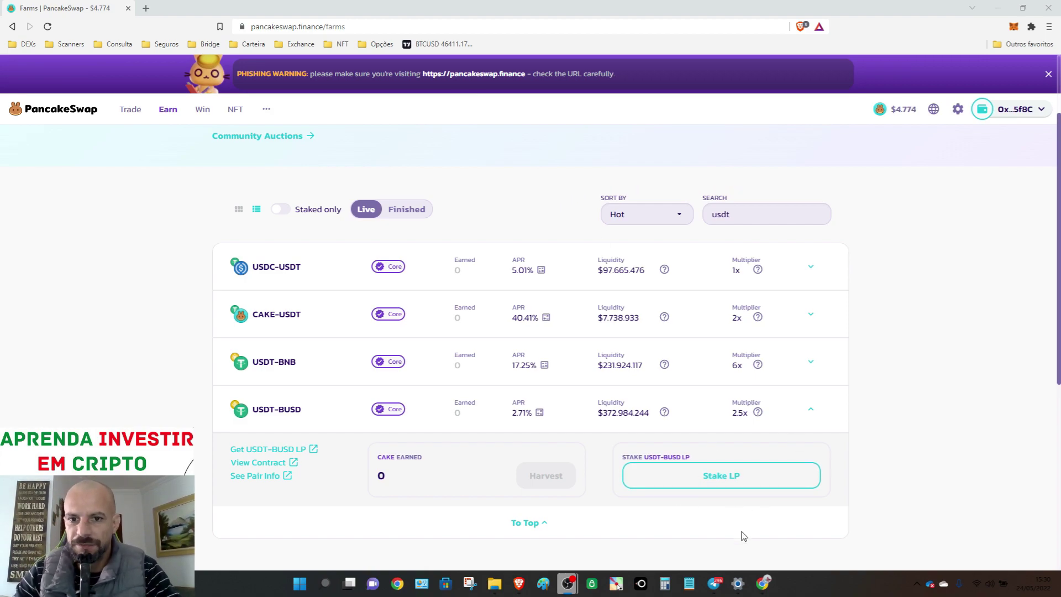
{"action": "left_click", "coordinate": [330, 377]}
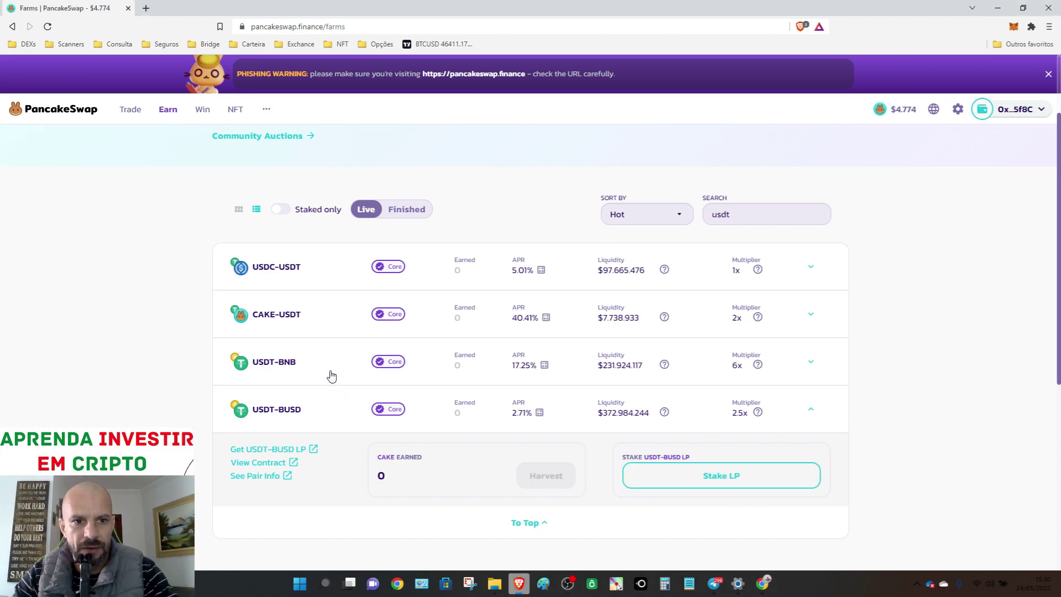
{"action": "left_click", "coordinate": [712, 430]}
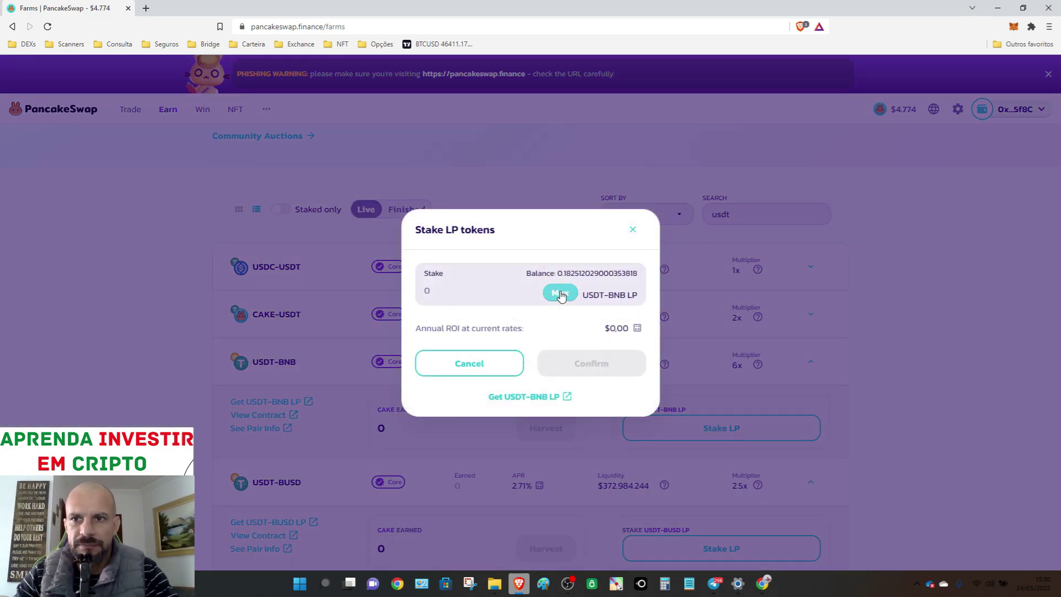
{"action": "left_click", "coordinate": [559, 293]}
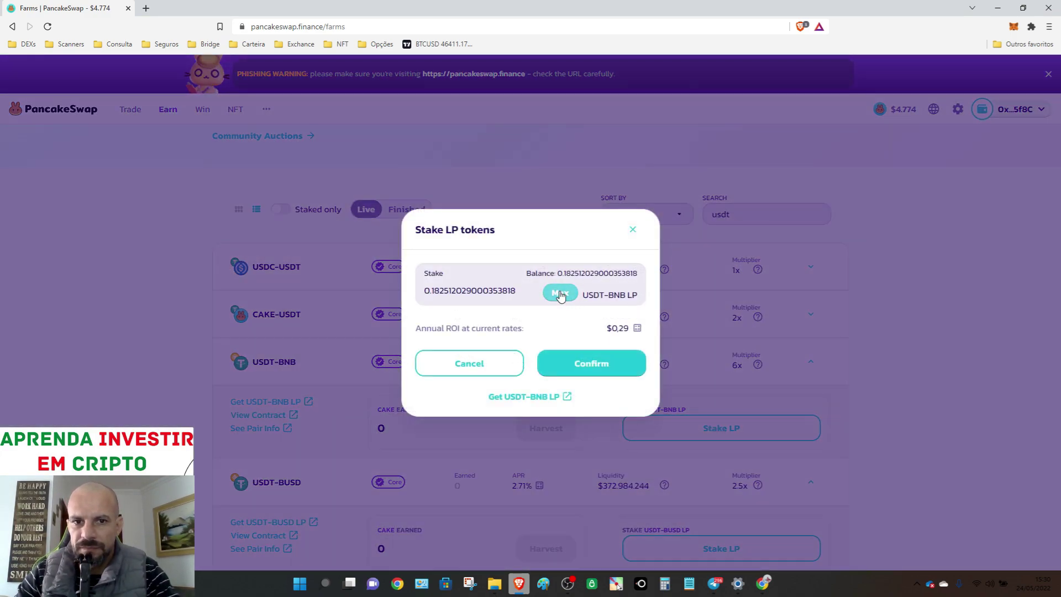
{"action": "left_click", "coordinate": [608, 370]}
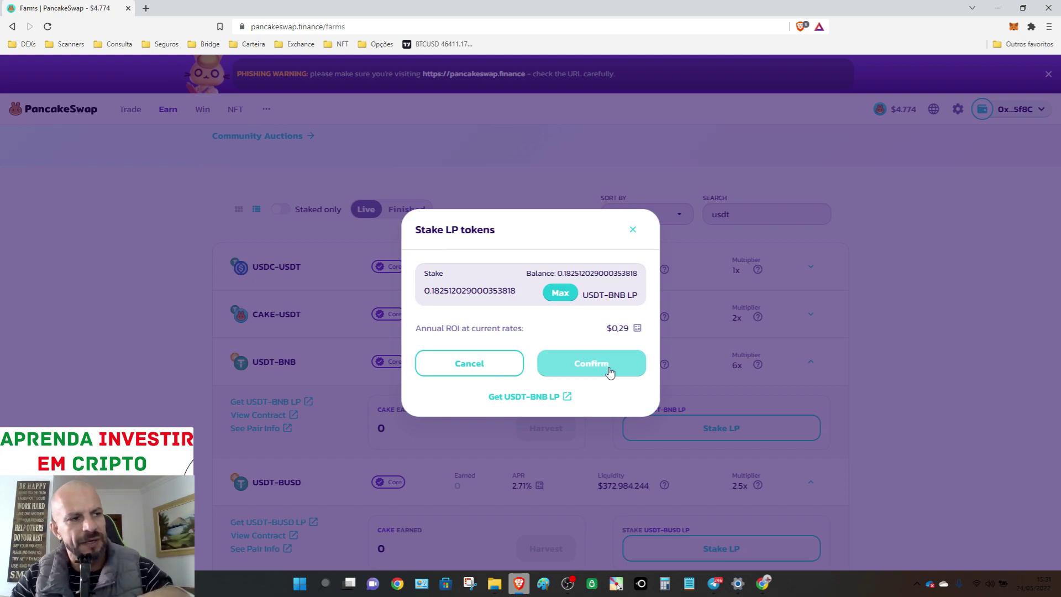
{"action": "left_click", "coordinate": [609, 371]}
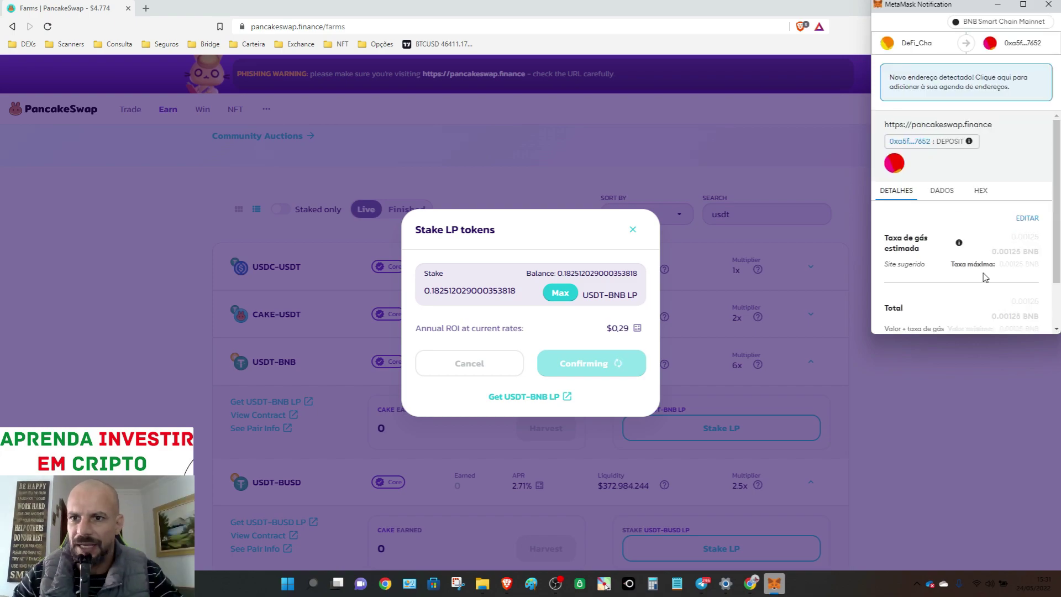
- Confirm the deposit in MetaMask, sign with Trezor DBC 888 for this session, and view it on BscScan
{"action": "scroll", "coordinate": [1005, 254], "scroll_direction": "down", "scroll_amount": 2}
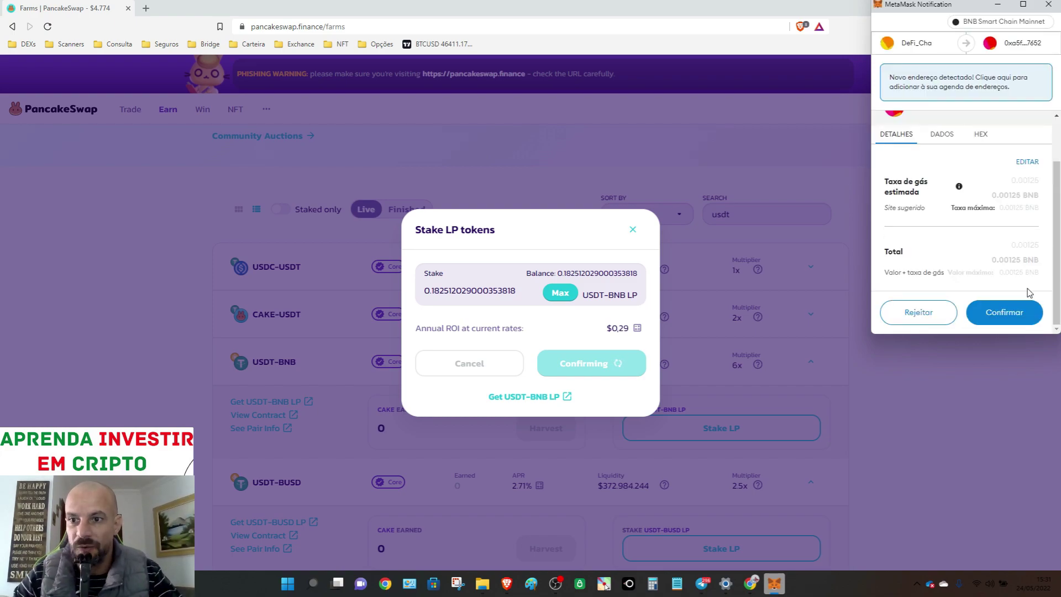
{"action": "left_click", "coordinate": [1012, 313]}
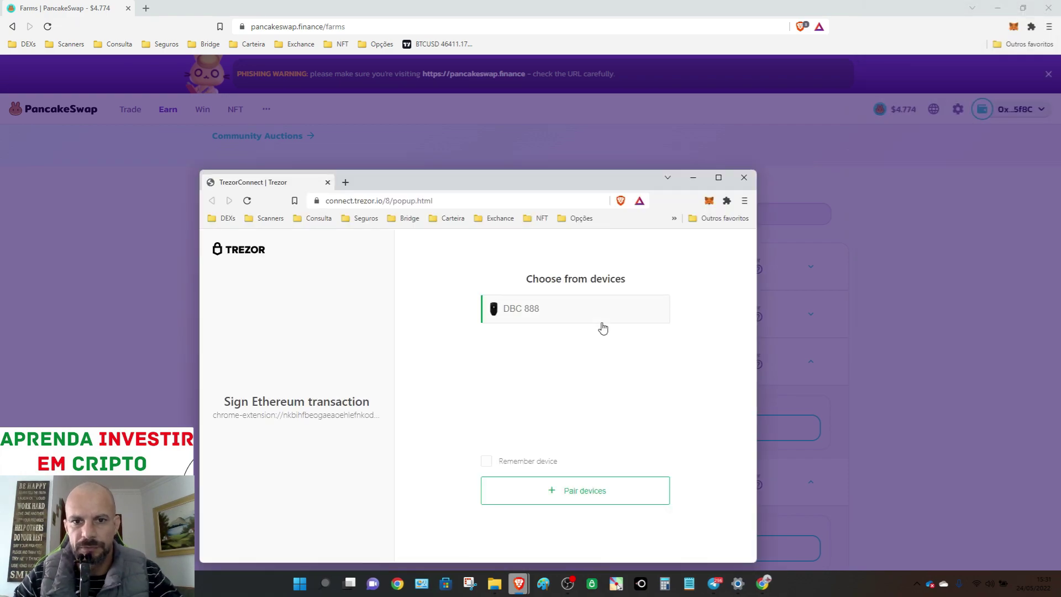
{"action": "left_click", "coordinate": [602, 322]}
{"action": "left_click", "coordinate": [592, 480]}
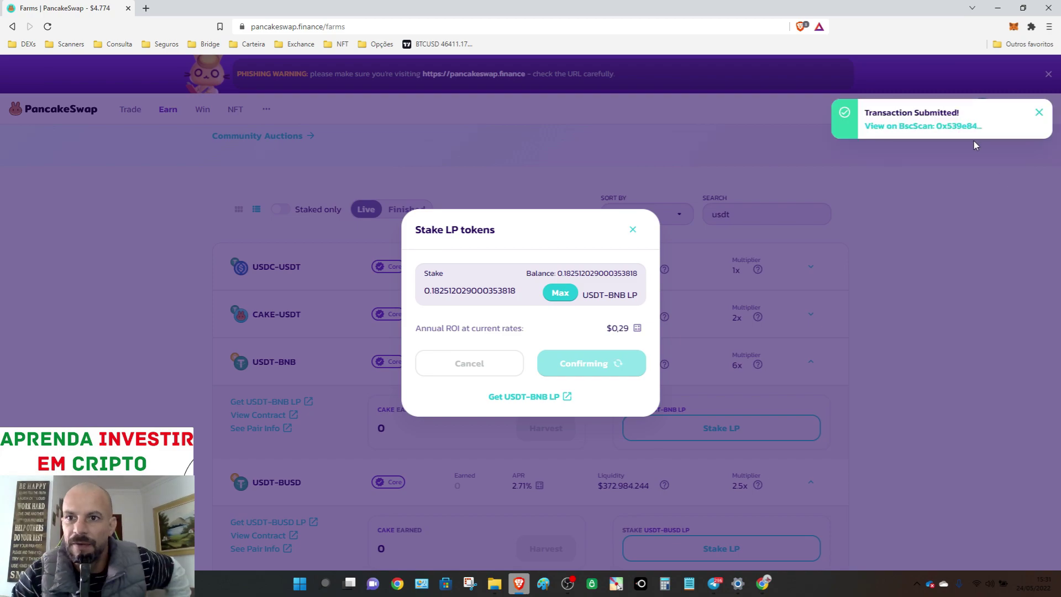
{"action": "left_click", "coordinate": [937, 127]}
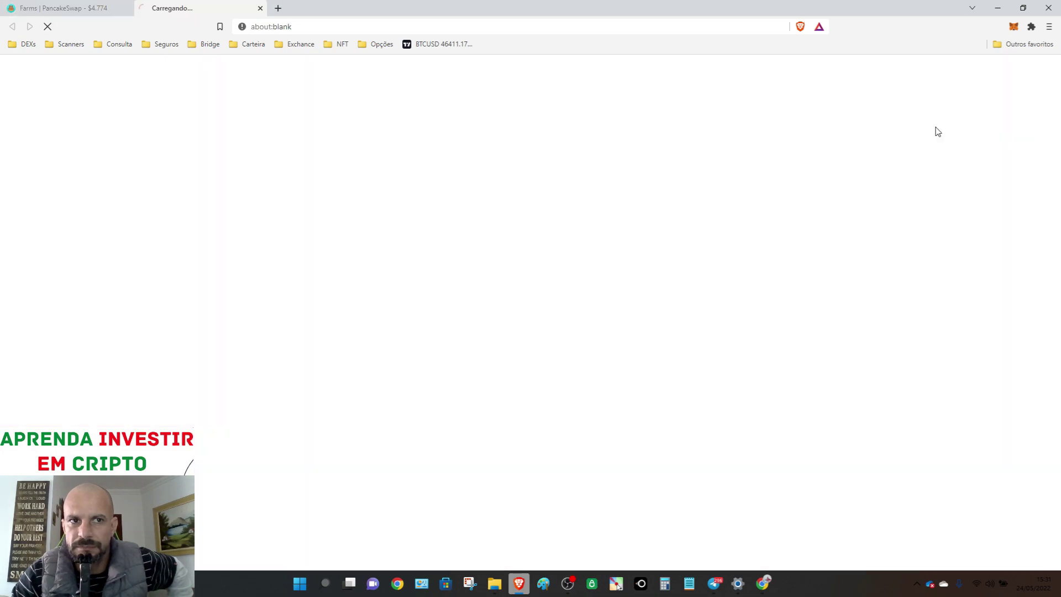
- Go back to the staking transaction's BscScan tab and reload the page to update its status
{"action": "key", "text": "ctrl+shift+Tab"}
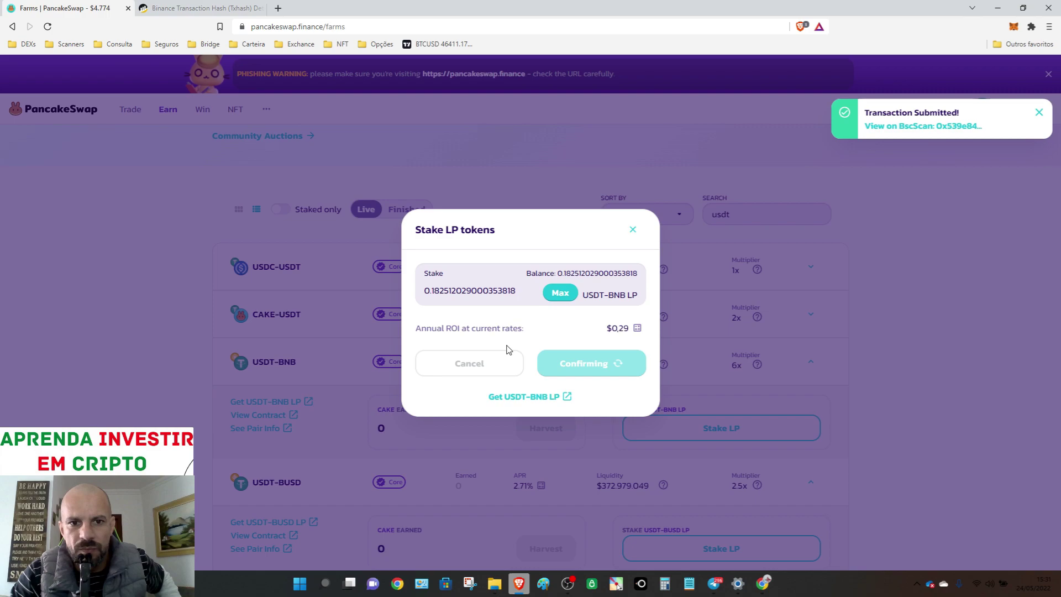
{"action": "left_click", "coordinate": [179, 8]}
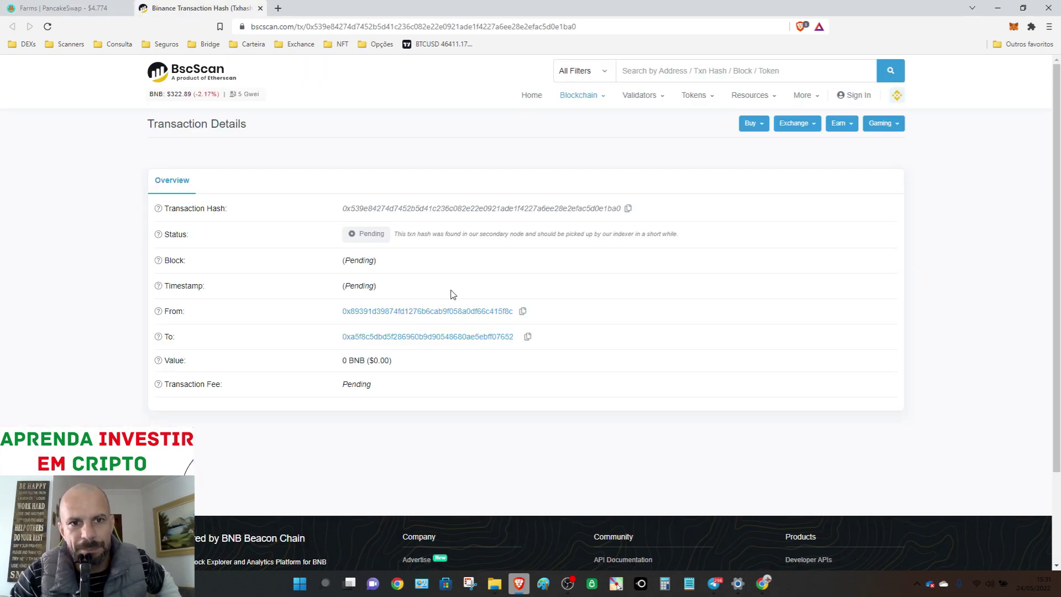
{"action": "left_click", "coordinate": [83, 9]}
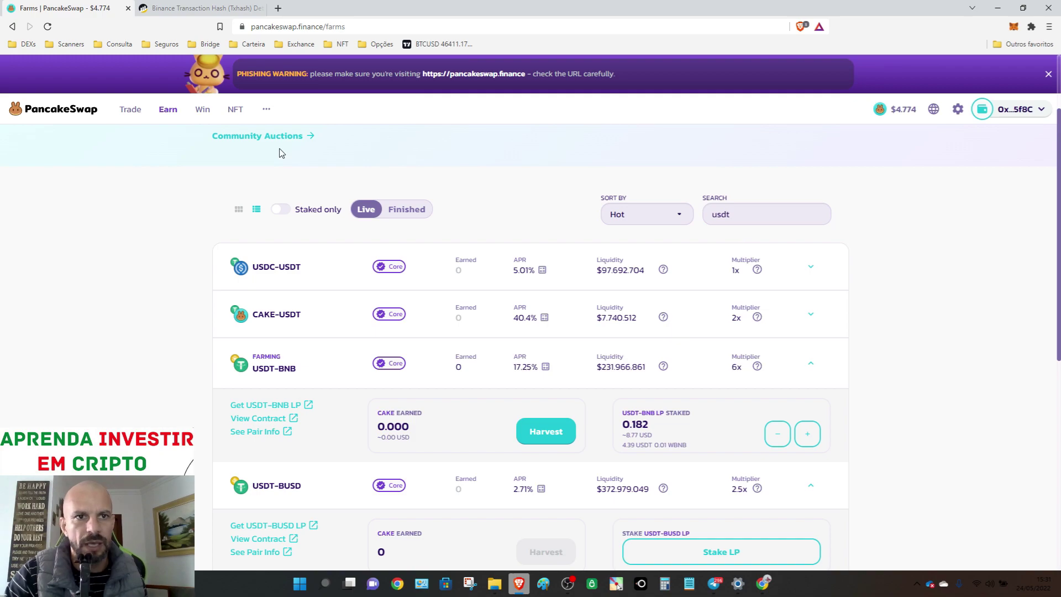
{"action": "left_click", "coordinate": [172, 11]}
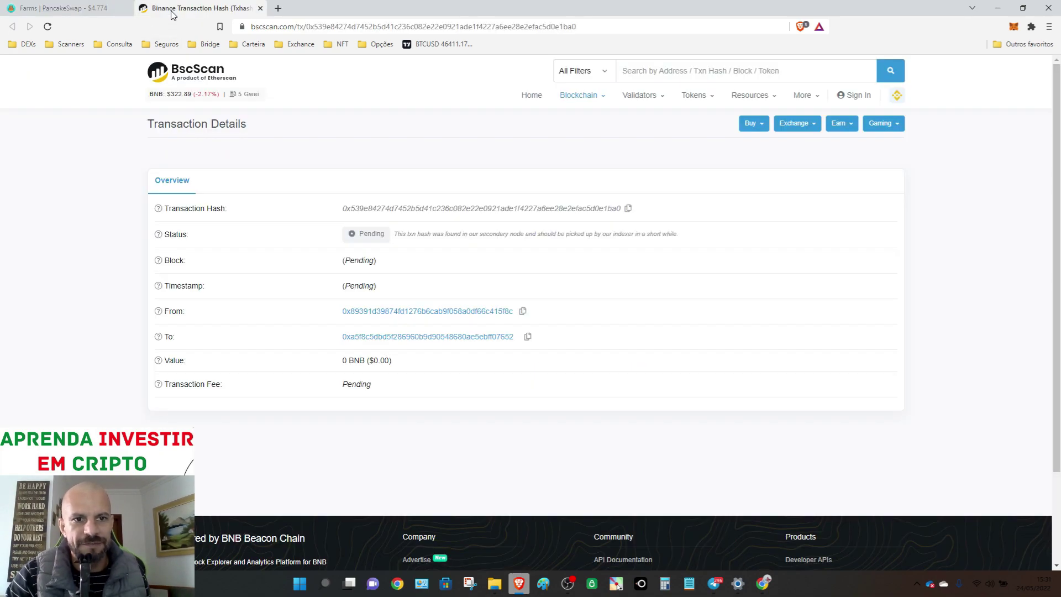
{"action": "left_click", "coordinate": [355, 28]}
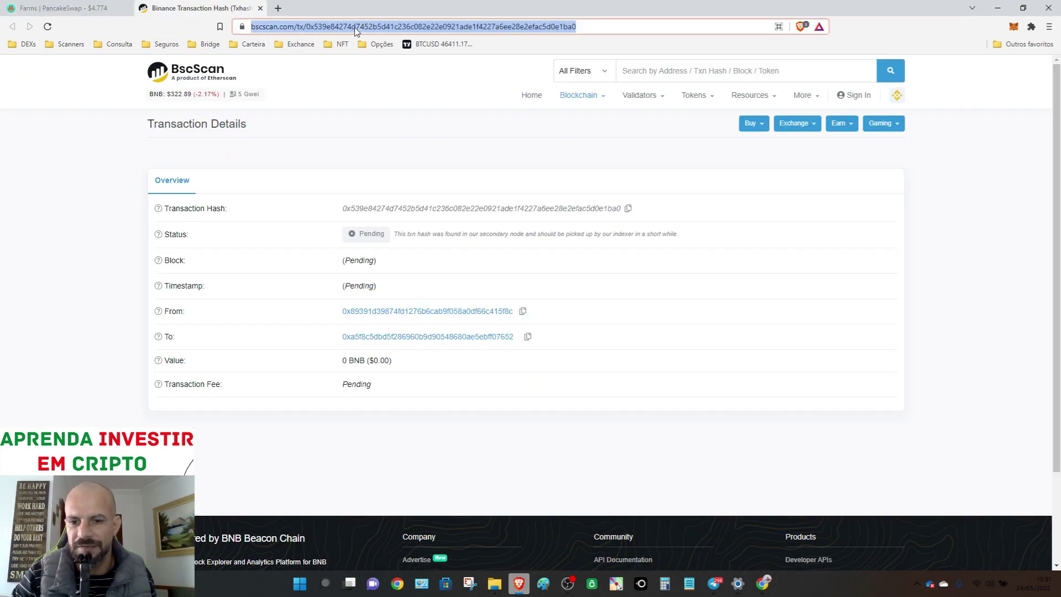
{"action": "key", "text": "Return"}
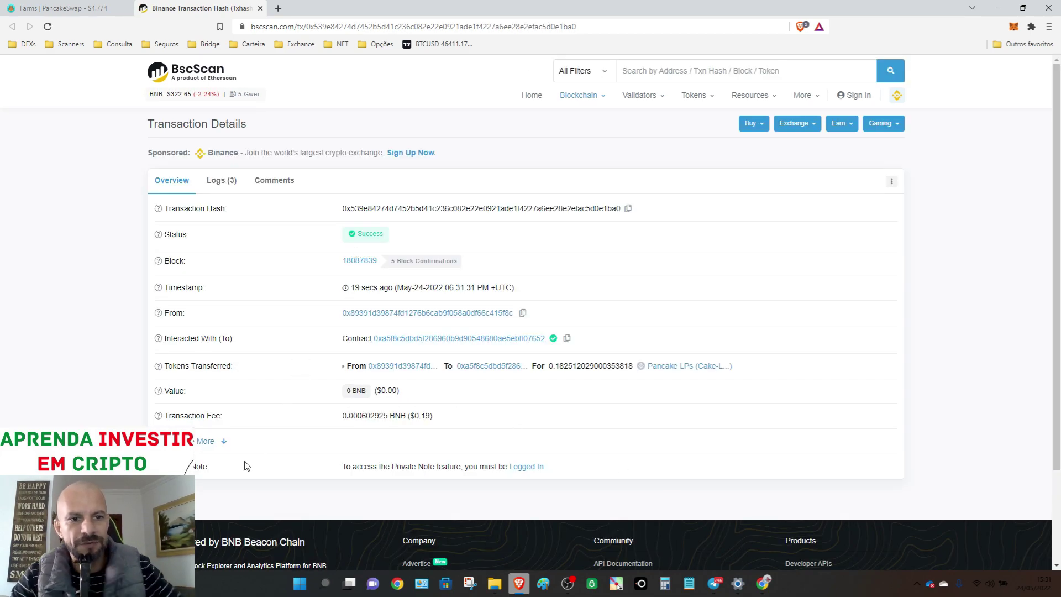
{"action": "left_click", "coordinate": [207, 440]}
{"action": "scroll", "coordinate": [522, 420], "scroll_direction": "down", "scroll_amount": 1}
{"action": "scroll", "coordinate": [522, 420], "scroll_direction": "down", "scroll_amount": 1}
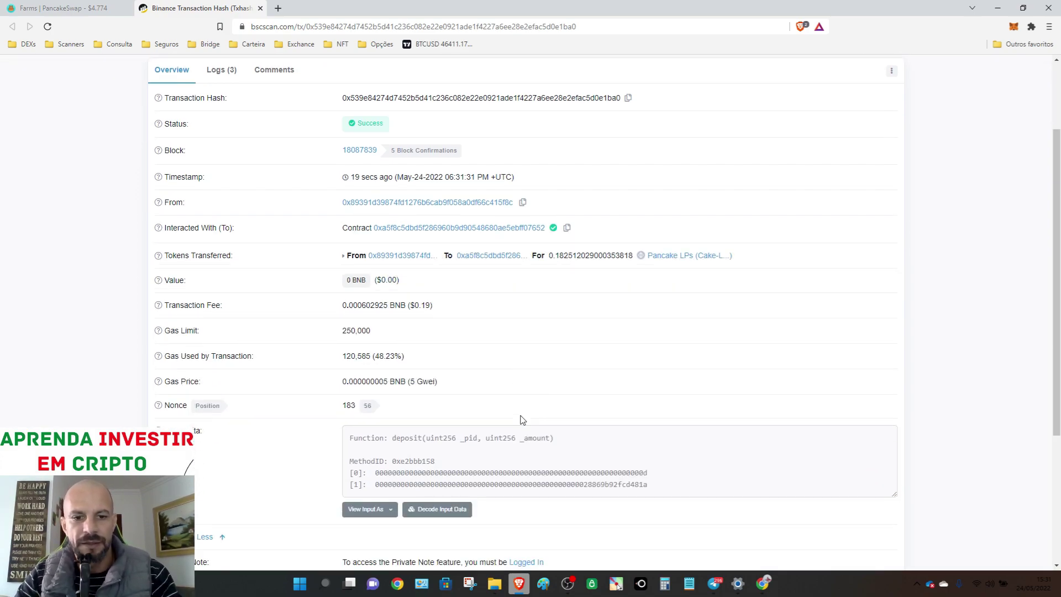
{"action": "scroll", "coordinate": [249, 294], "scroll_direction": "up", "scroll_amount": 2}
{"action": "scroll", "coordinate": [234, 342], "scroll_direction": "down", "scroll_amount": 4}
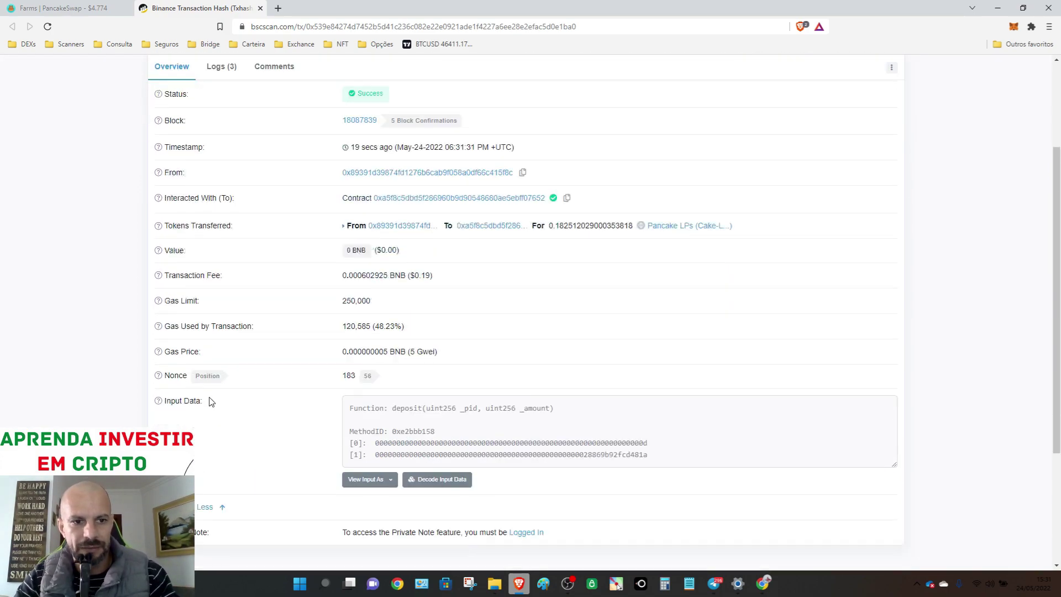
{"action": "left_click", "coordinate": [198, 428]}
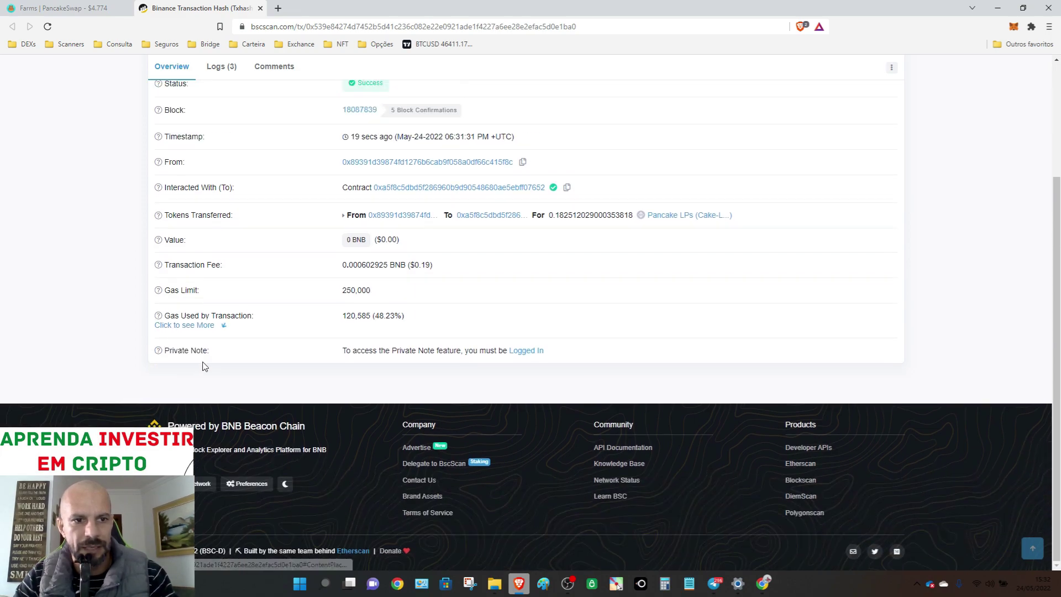
{"action": "left_click", "coordinate": [219, 326]}
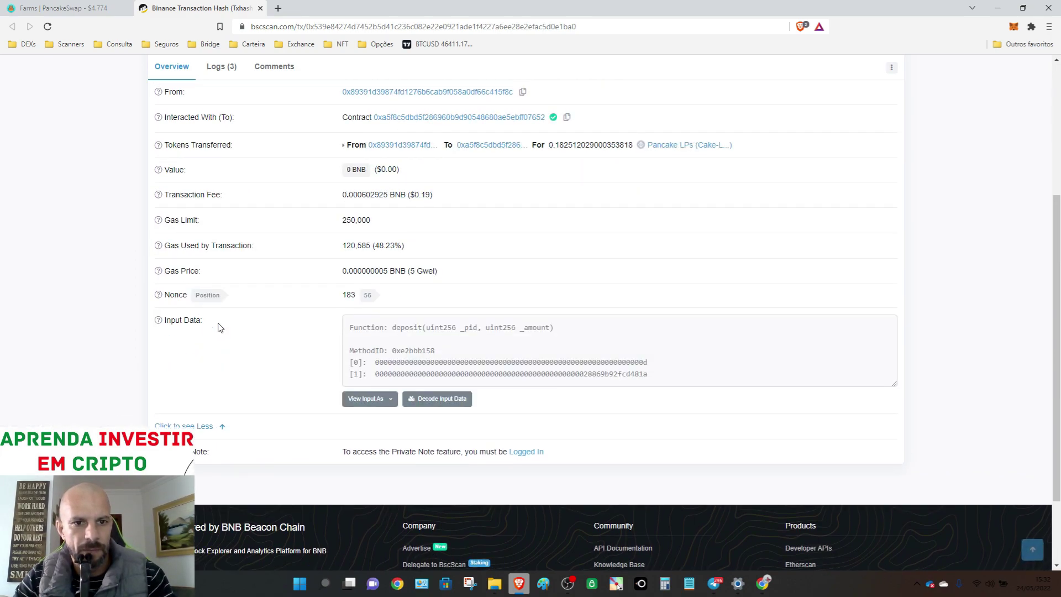
{"action": "left_click", "coordinate": [444, 402]}
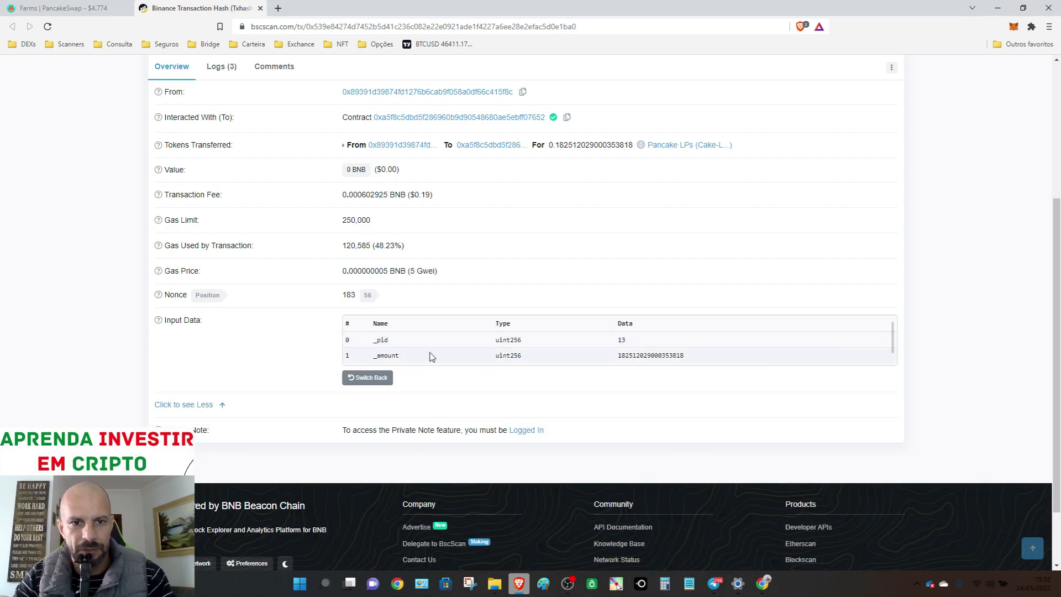
{"action": "scroll", "coordinate": [387, 340], "scroll_direction": "up", "scroll_amount": 2}
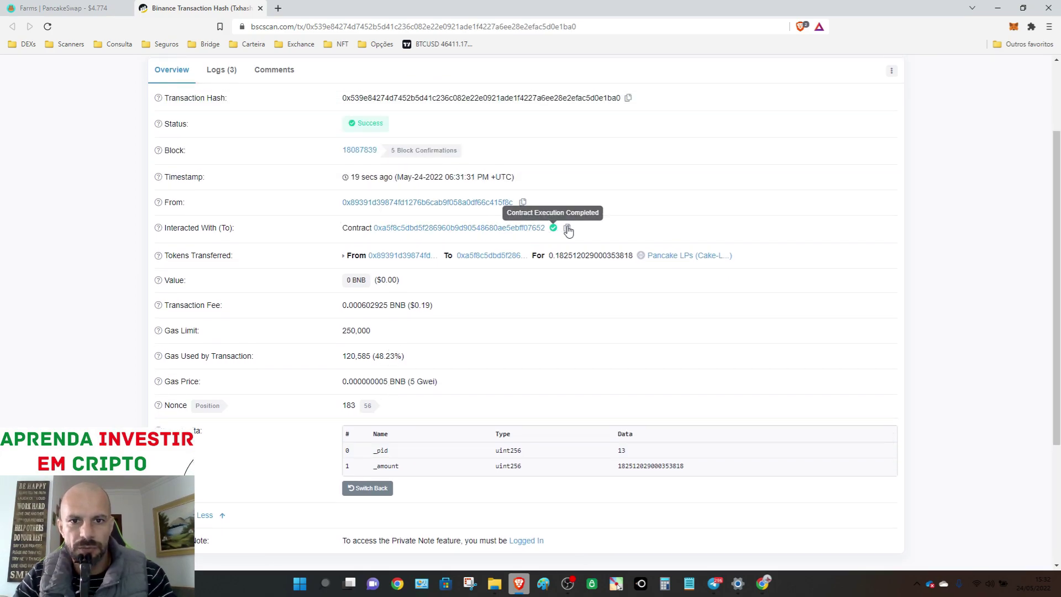
- Start a Notepad note reading 'pool Pancake', then return to the PancakeSwap farms tab
{"action": "left_click", "coordinate": [691, 585]}
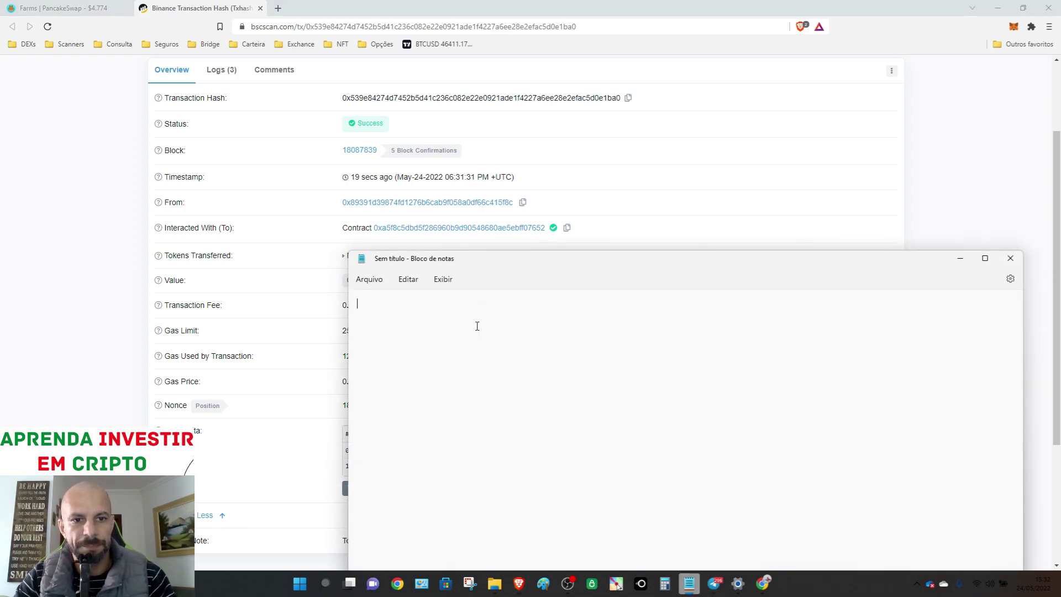
{"action": "type", "text": "pool Pan"}
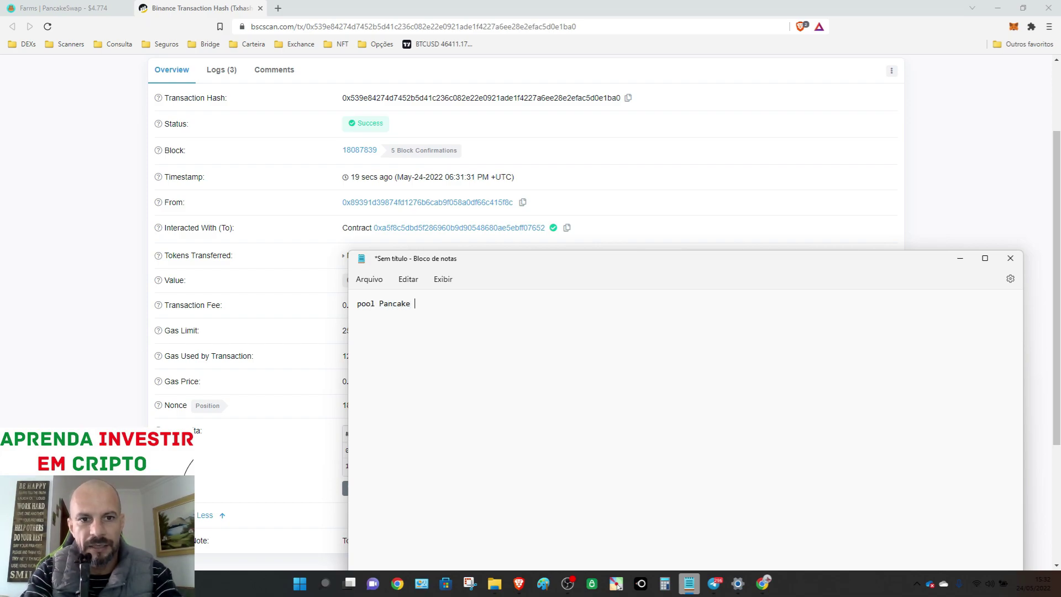
{"action": "type", "text": "cake"}
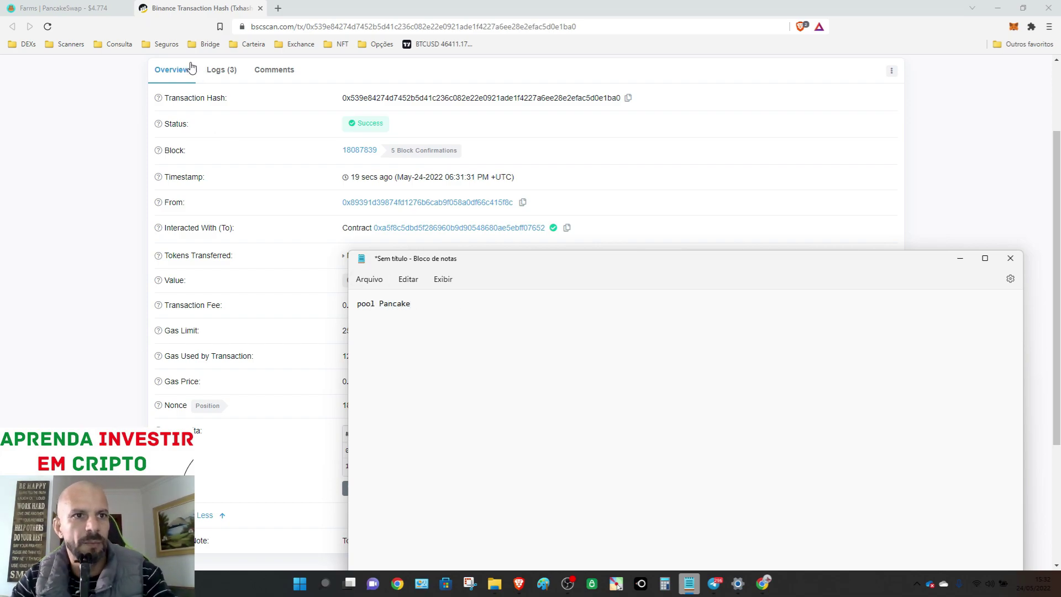
{"action": "left_click", "coordinate": [82, 11]}
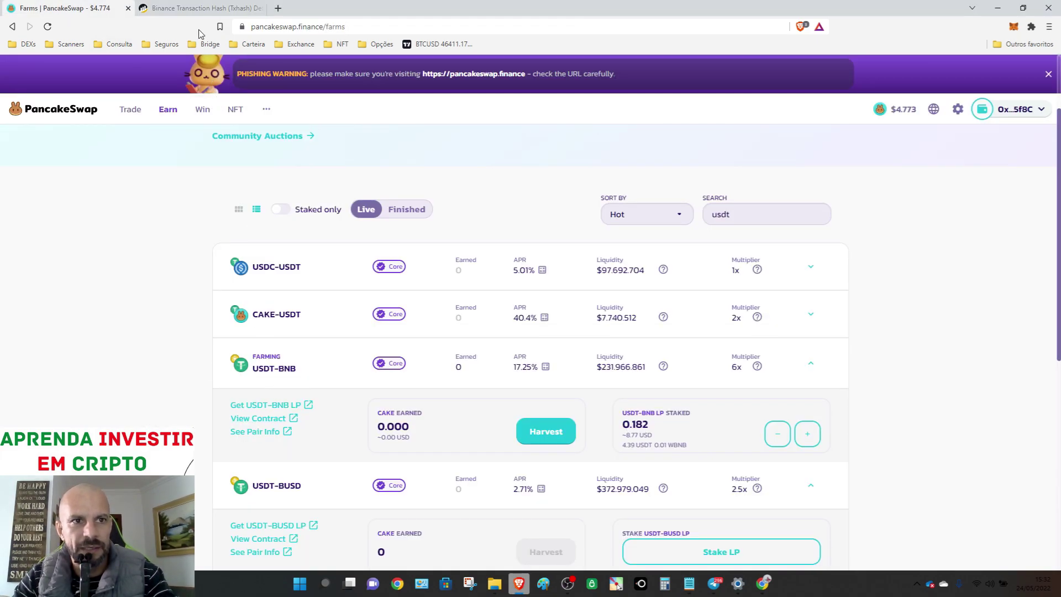
- Switch back to the pool note in Notepad
{"action": "key", "text": "alt+Tab"}
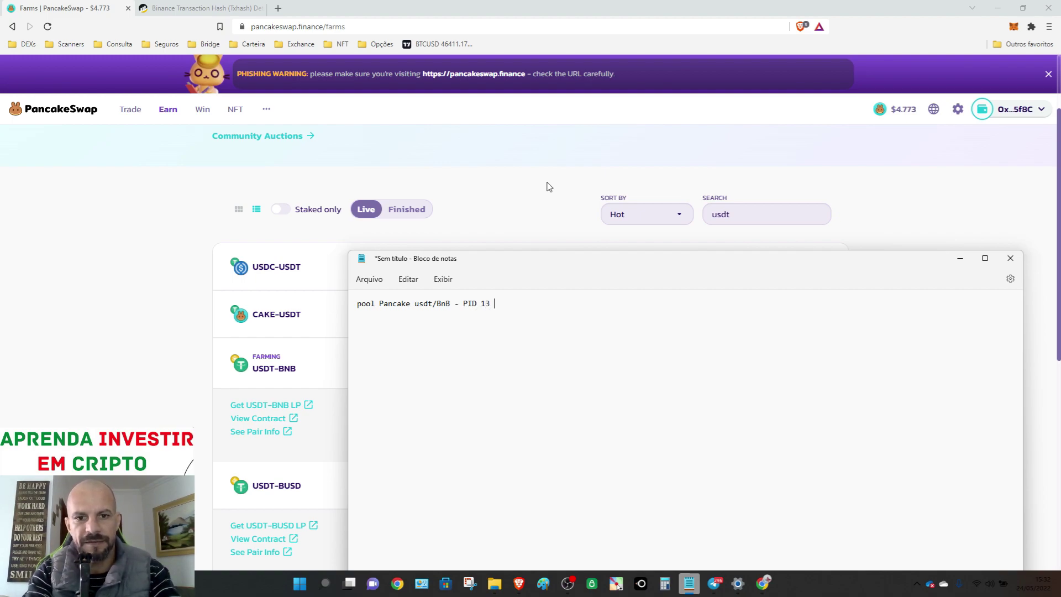
- Finish 'Contrato' in the note and paste the farm contract address copied from BscScan
{"action": "type", "text": "ontrato"}
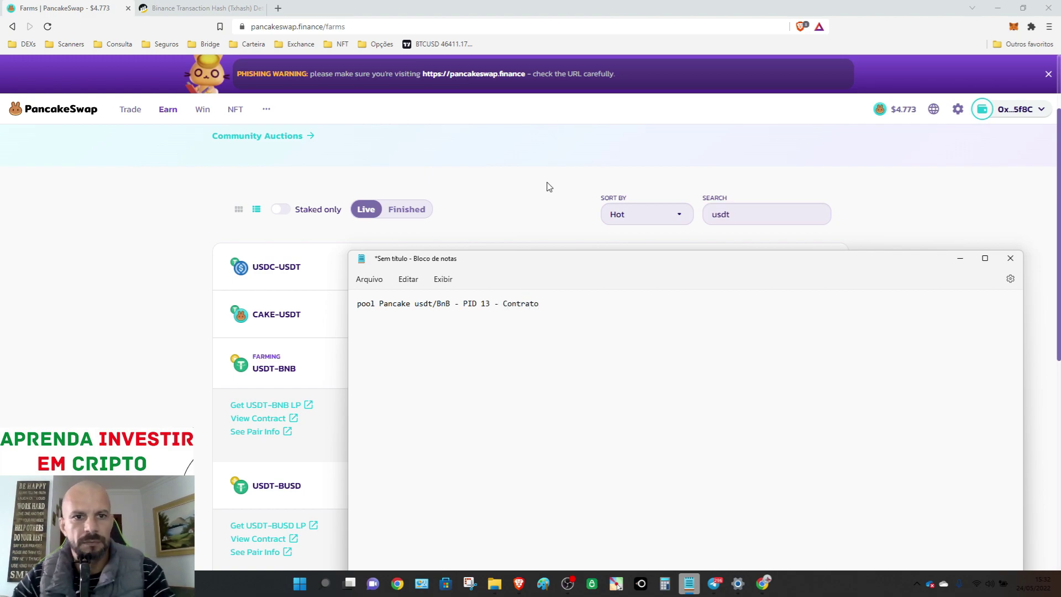
{"action": "left_click", "coordinate": [224, 8]}
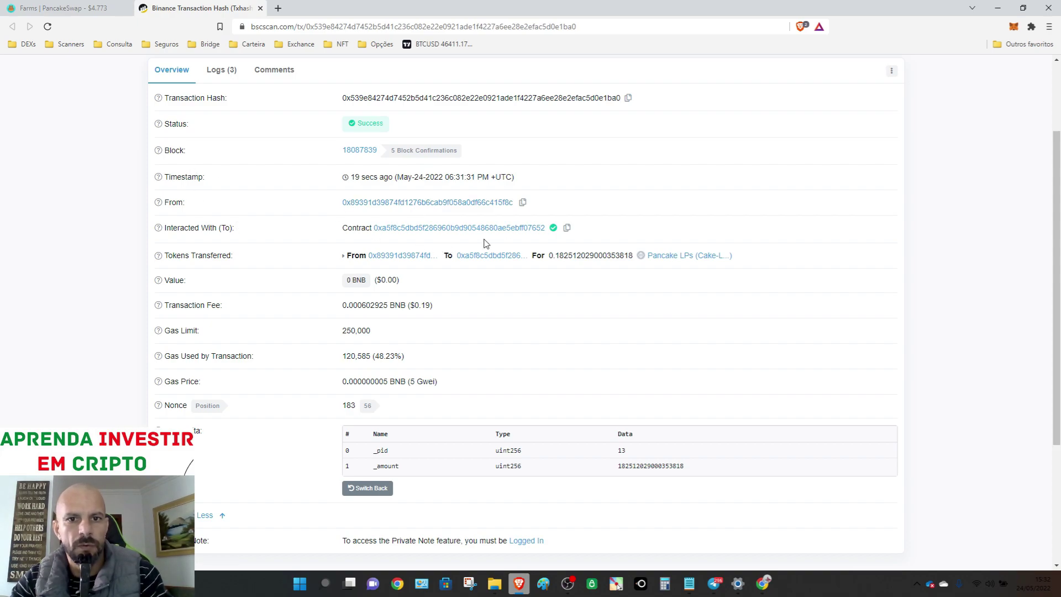
{"action": "left_click", "coordinate": [566, 228]}
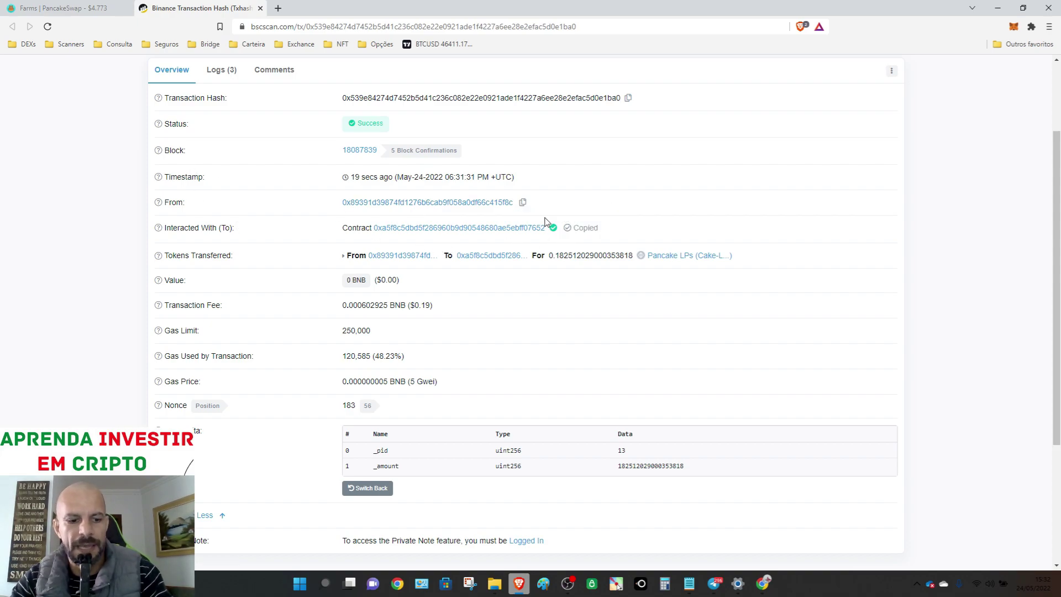
{"action": "key", "text": "alt+Tab"}
{"action": "key", "text": "ctrl+v"}
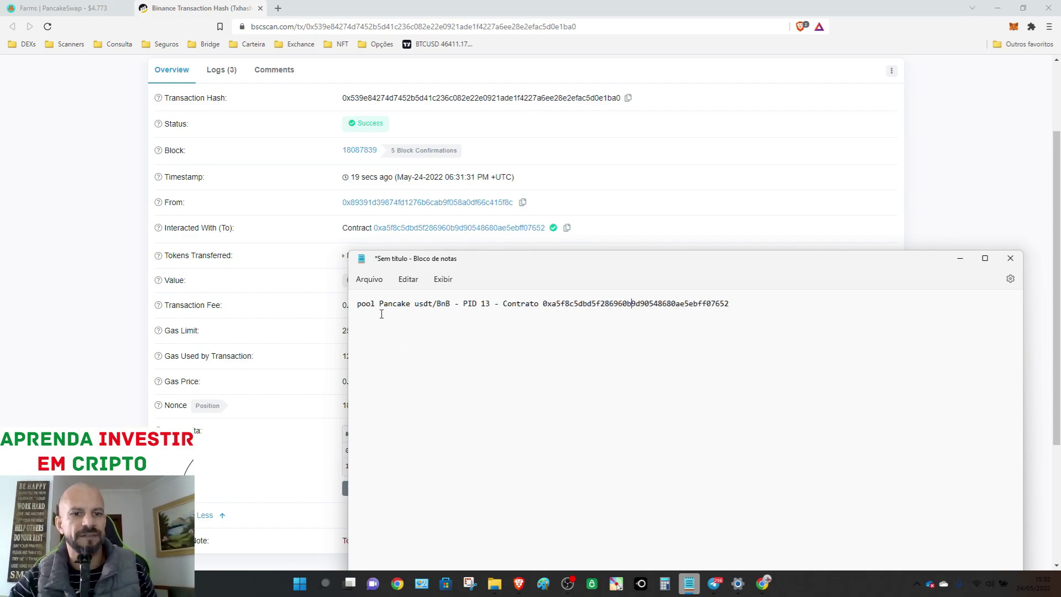
- Prefix the note with 'Data 14/05', capitalize 'Pool', and return to PancakeSwap
{"action": "left_click", "coordinate": [358, 303]}
{"action": "type", "text": "Data 14"}
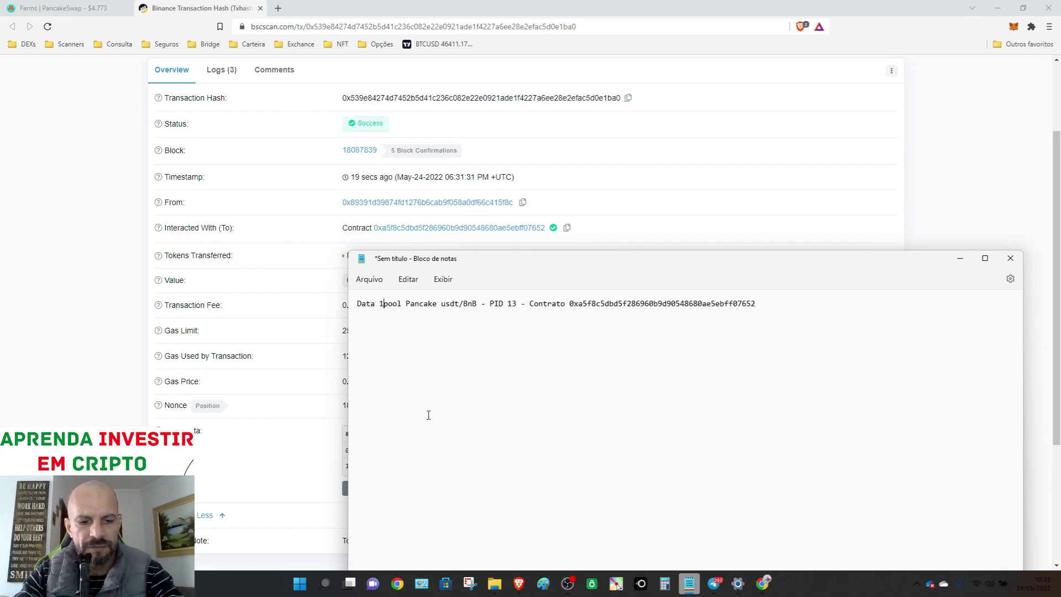
{"action": "type", "text": "/05"}
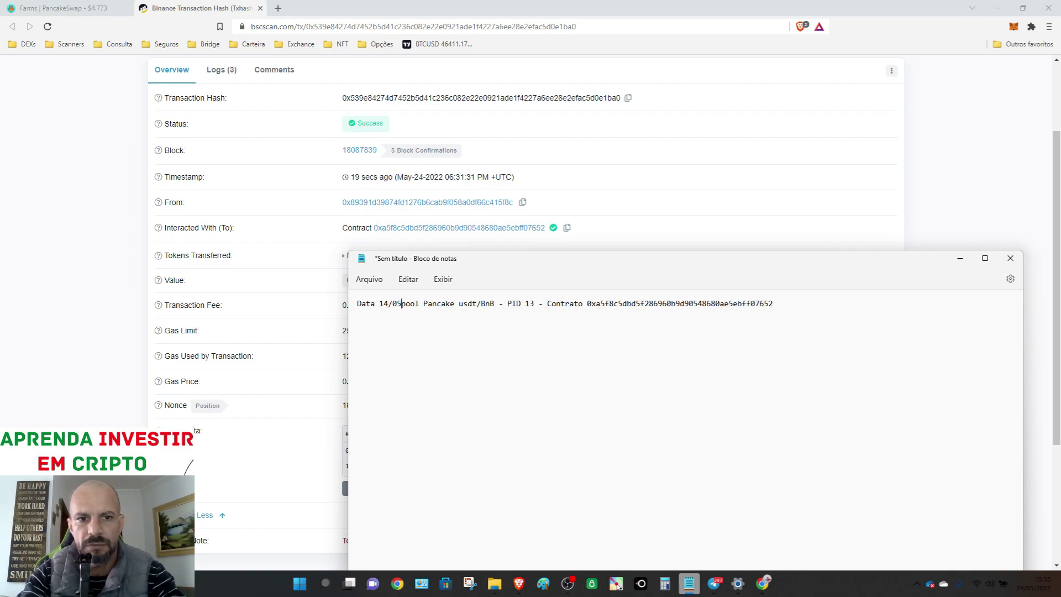
{"action": "key", "text": "Delete"}
{"action": "type", "text": "P"}
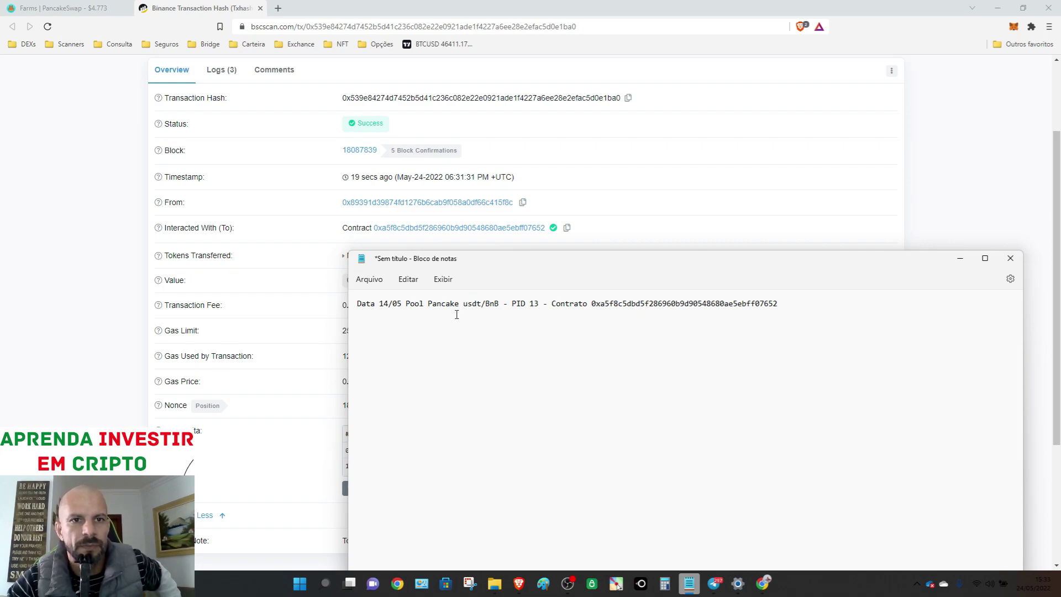
{"action": "left_click", "coordinate": [104, 10]}
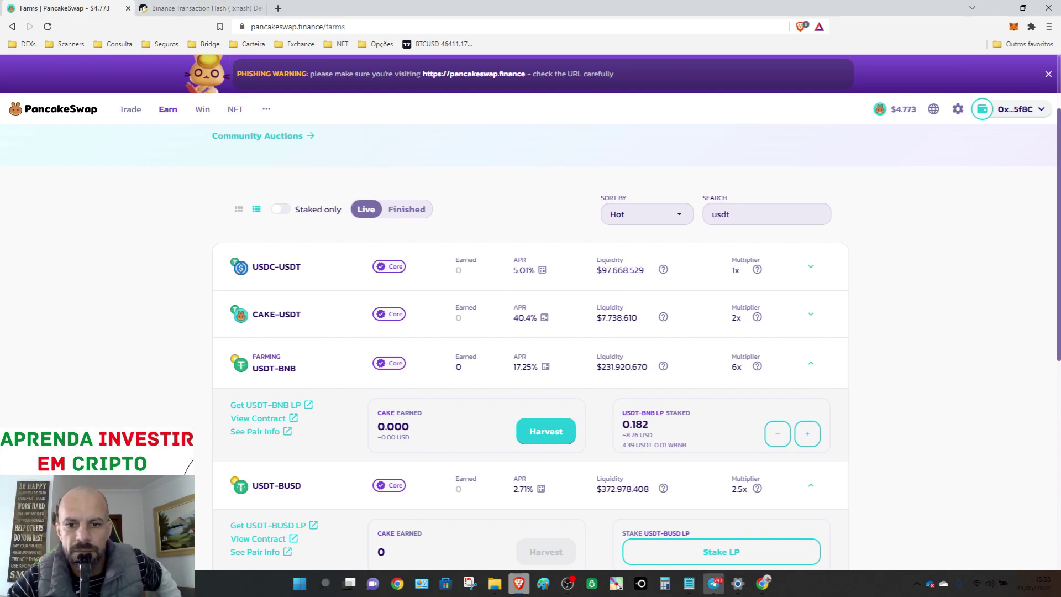
- Wrap 'Pool Pancake - usdt/BnB' in parentheses and select the contract address after 'Contrato'
{"action": "left_click", "coordinate": [689, 583]}
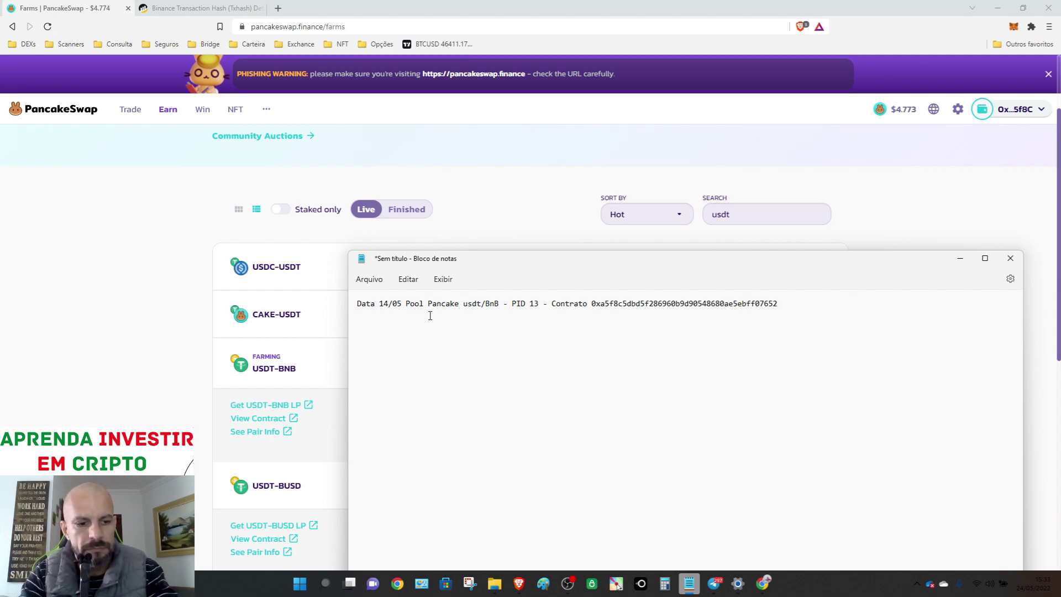
{"action": "type", "text": "("}
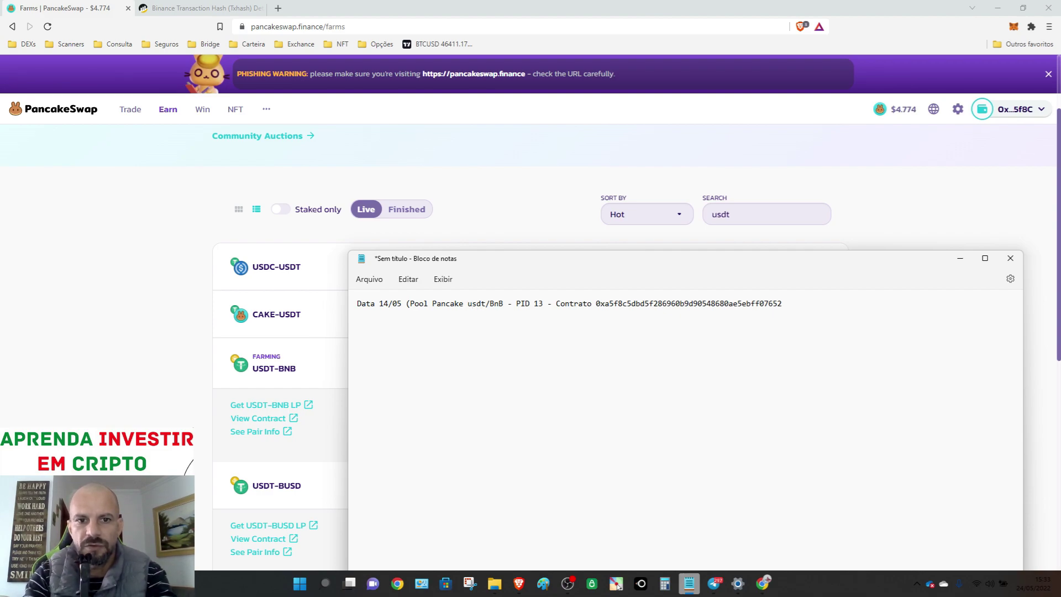
{"action": "type", "text": "- "}
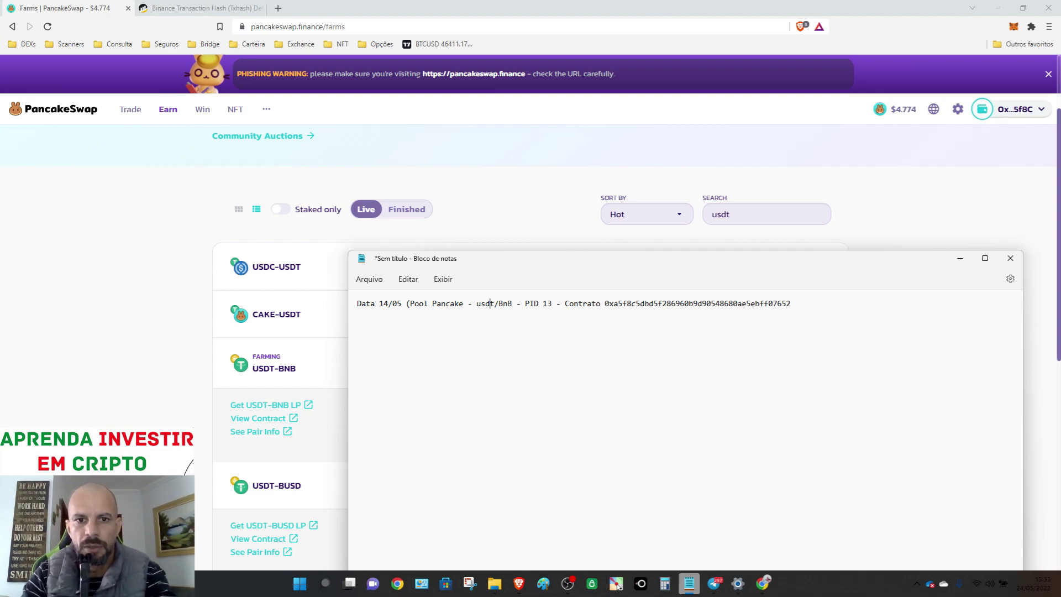
{"action": "type", "text": ")"}
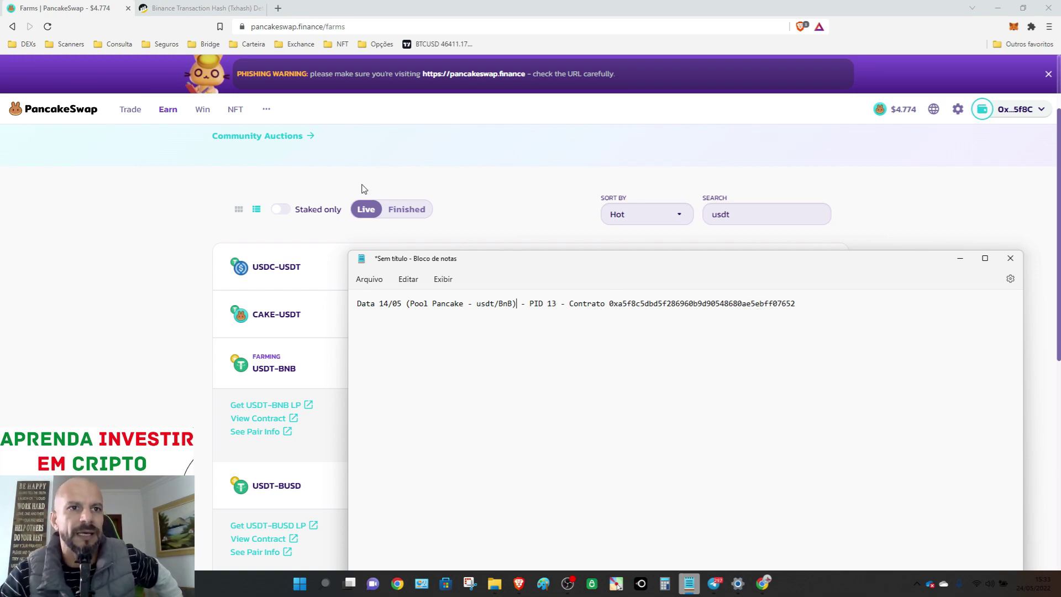
{"action": "double_click", "coordinate": [661, 311]}
{"action": "key", "text": "ctrl+c"}
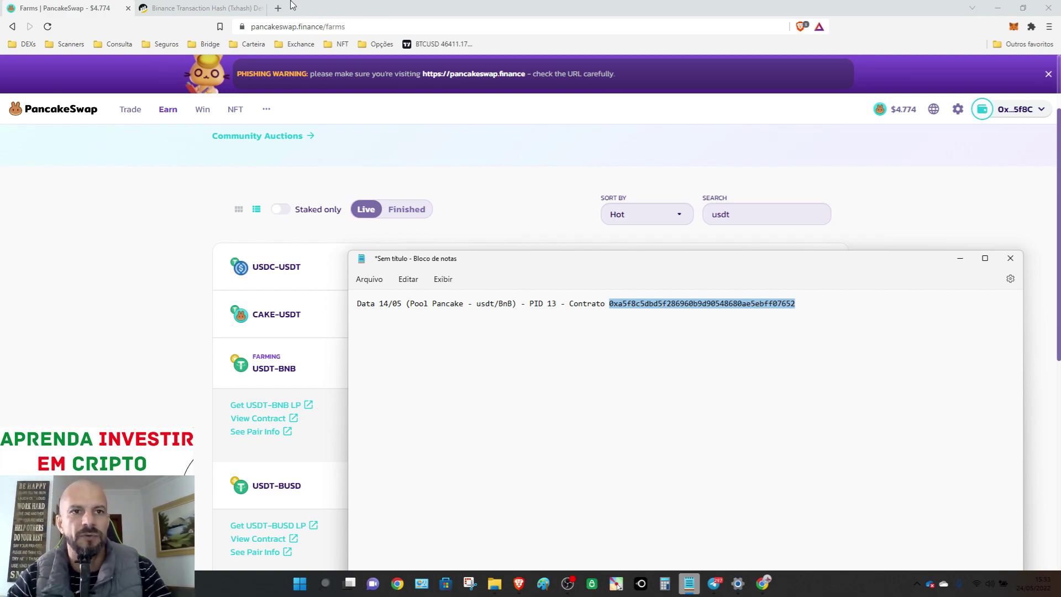
- Search BscScan for the copied farm contract address and view its Contract source code
{"action": "left_click", "coordinate": [249, 8]}
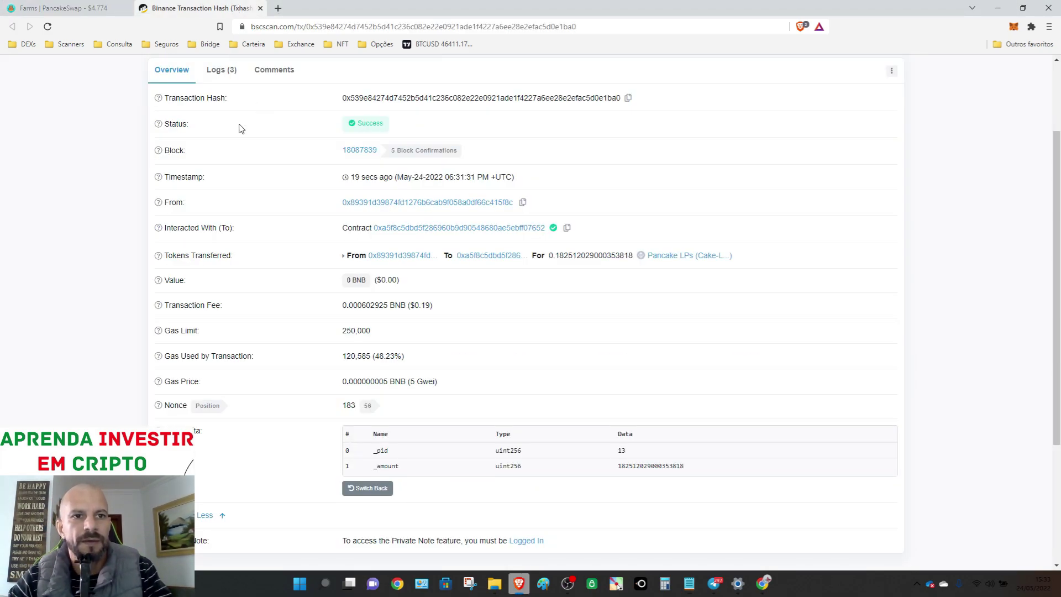
{"action": "scroll", "coordinate": [240, 116], "scroll_direction": "up", "scroll_amount": 2}
{"action": "left_click", "coordinate": [197, 74]}
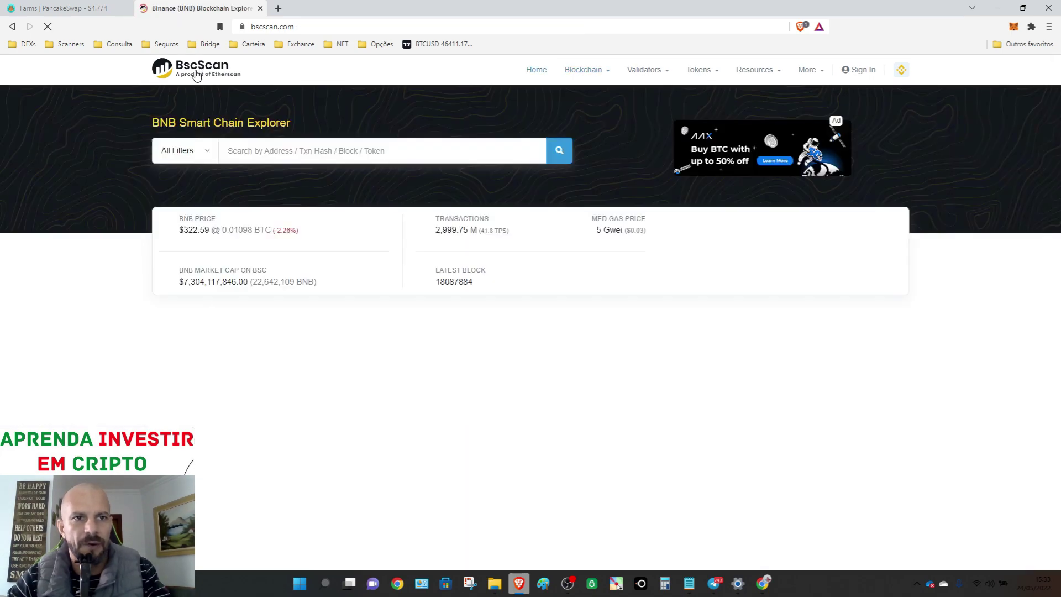
{"action": "left_click", "coordinate": [378, 147]}
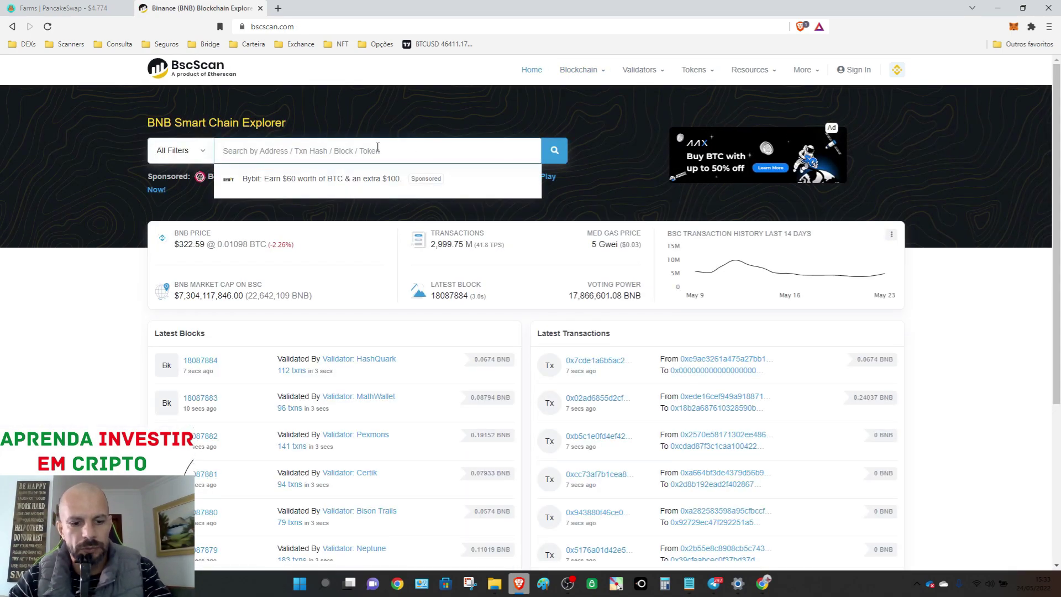
{"action": "key", "text": "ctrl+v"}
{"action": "left_click", "coordinate": [554, 153]}
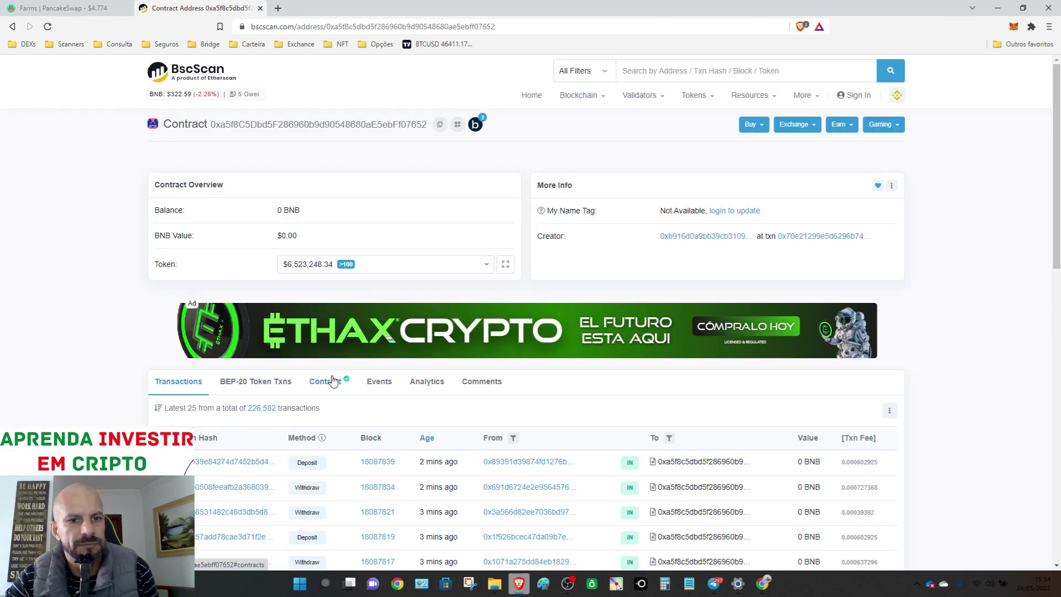
{"action": "left_click", "coordinate": [332, 380]}
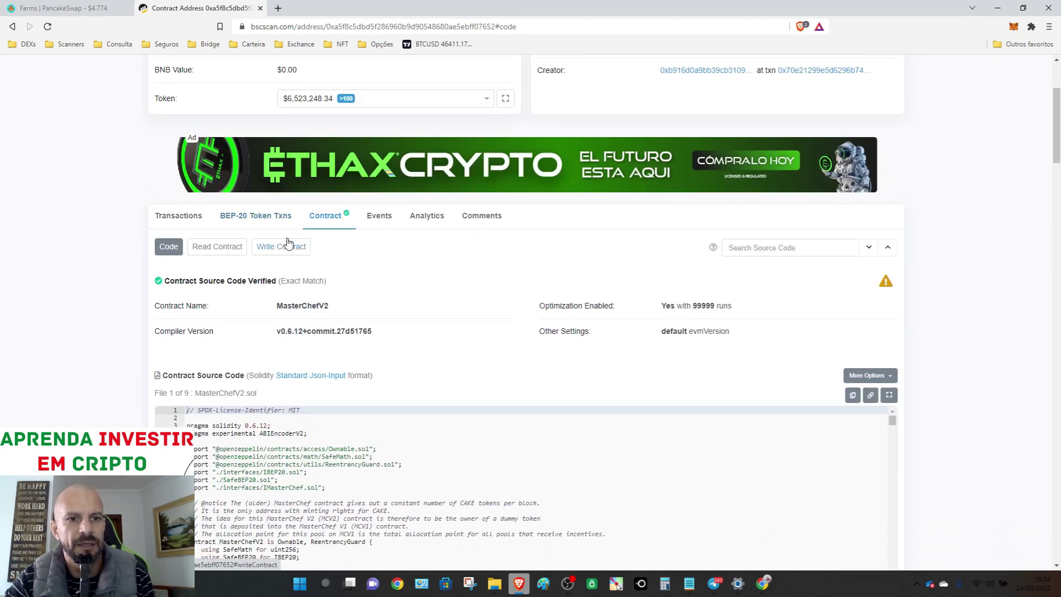
- Open Write Contract and enter 13 as the emergencyWithdraw _pid
{"action": "left_click", "coordinate": [288, 244]}
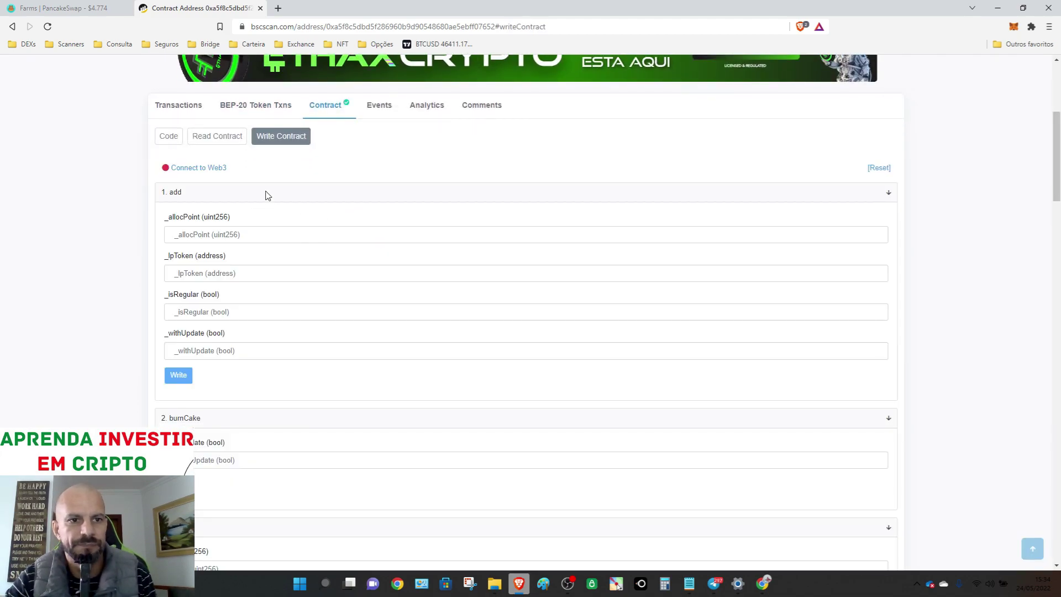
{"action": "scroll", "coordinate": [275, 354], "scroll_direction": "down", "scroll_amount": 6}
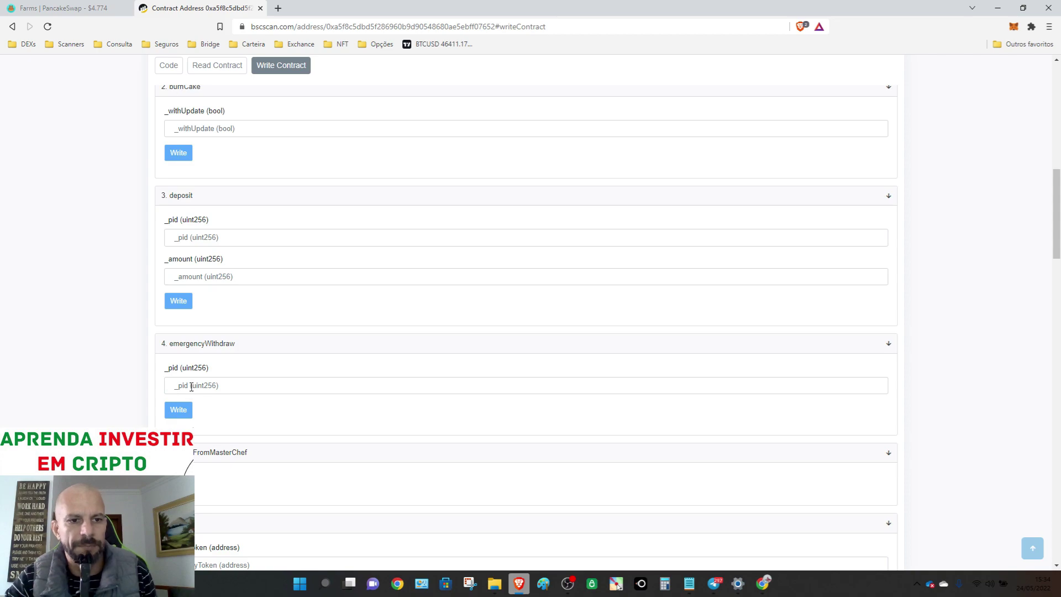
{"action": "scroll", "coordinate": [190, 381], "scroll_direction": "down", "scroll_amount": 1}
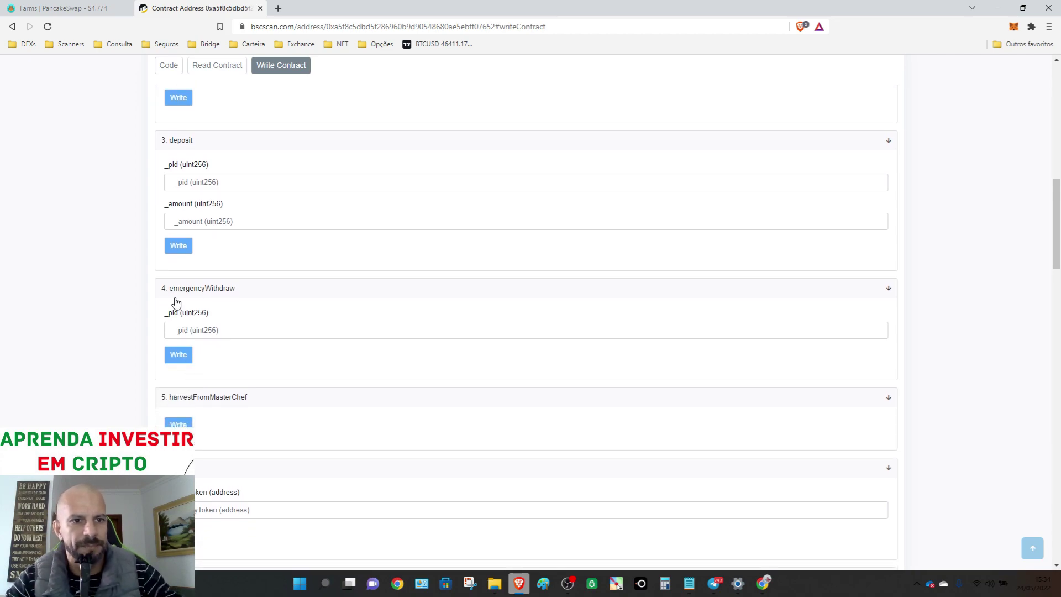
{"action": "left_click", "coordinate": [178, 327]}
{"action": "type", "text": "13"}
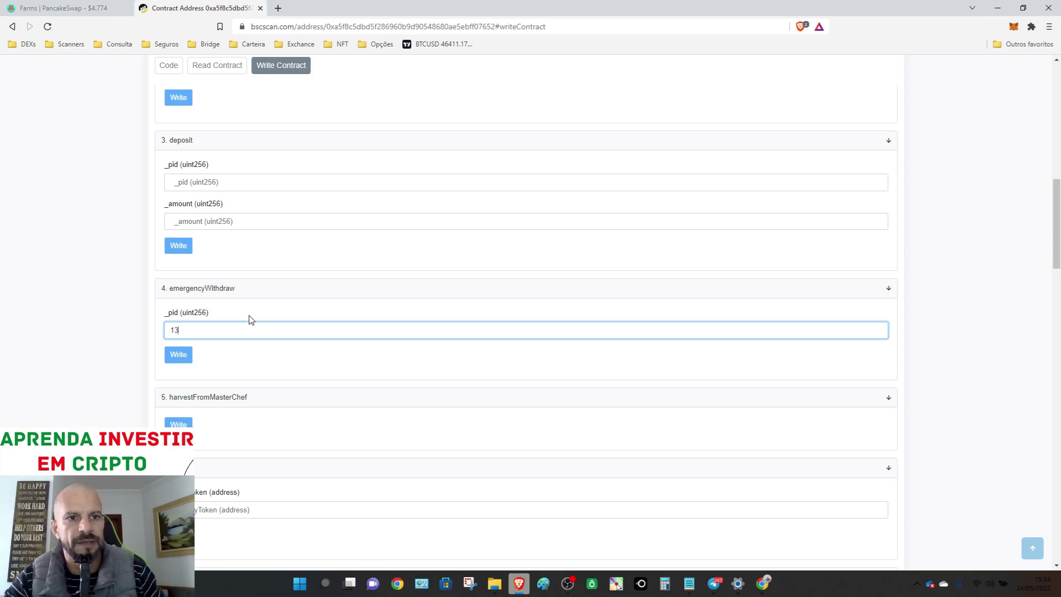
{"action": "scroll", "coordinate": [250, 313], "scroll_direction": "up", "scroll_amount": 6}
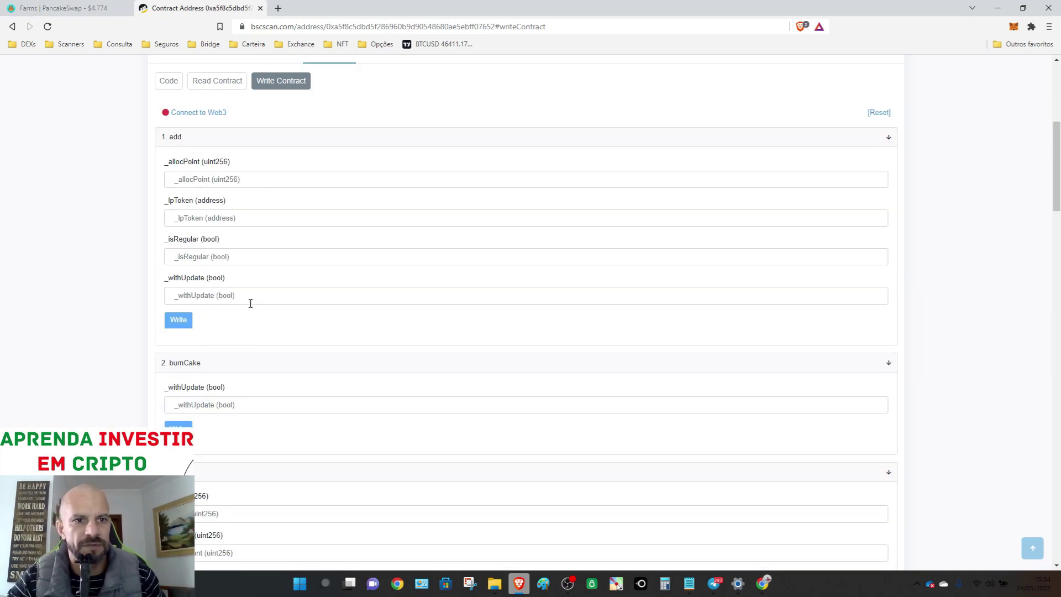
- Connect MetaMask to BscScan via Connect to Web3, accepting the beta warning
{"action": "left_click", "coordinate": [205, 113]}
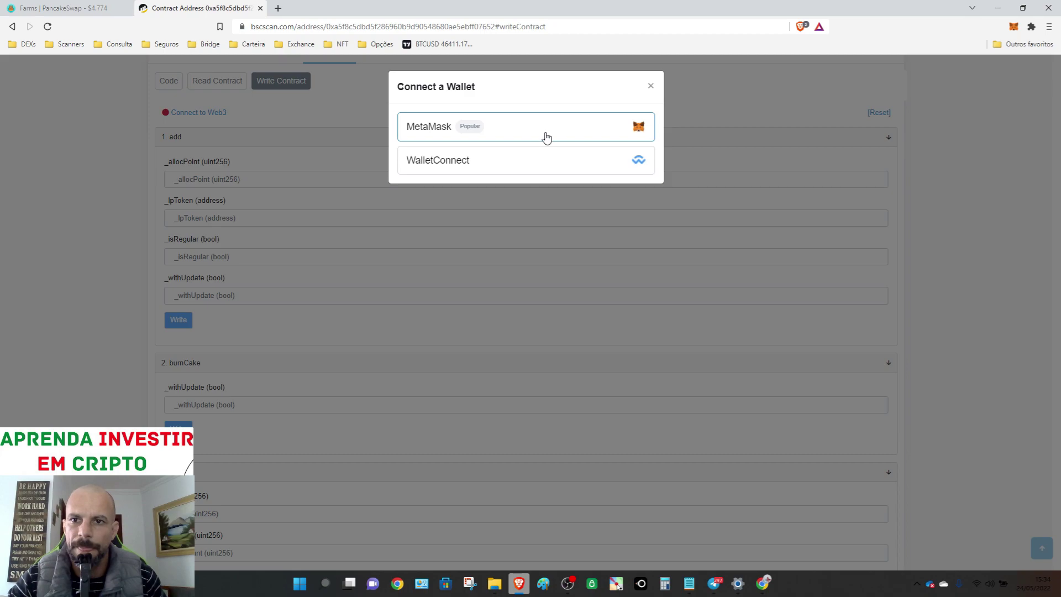
{"action": "left_click", "coordinate": [544, 138]}
{"action": "left_click", "coordinate": [575, 122]}
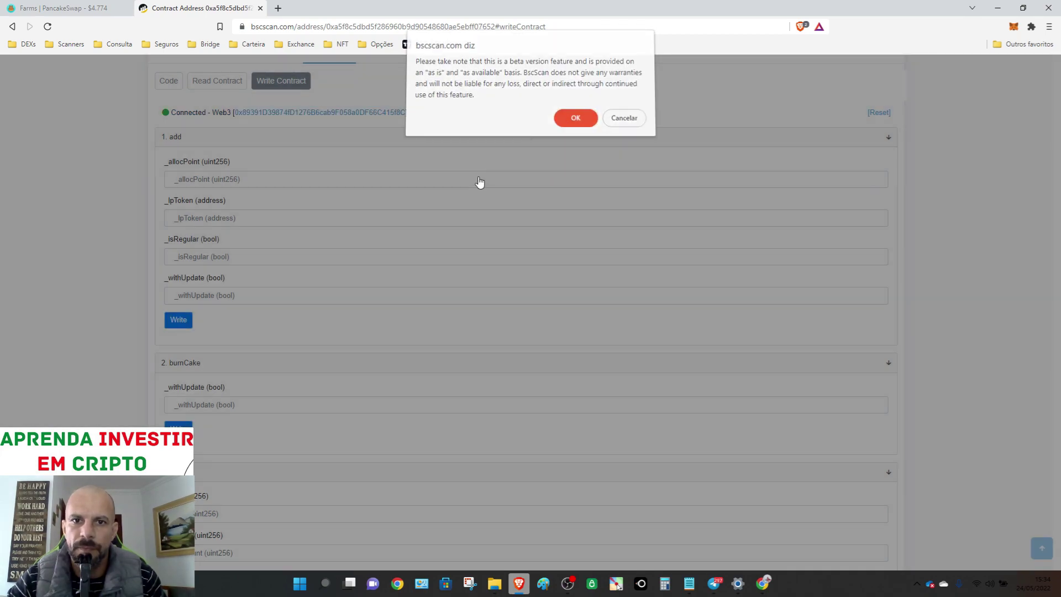
- Write emergencyWithdraw for pool 13, confirm in MetaMask and sign with the Trezor
{"action": "scroll", "coordinate": [315, 255], "scroll_direction": "down", "scroll_amount": 9}
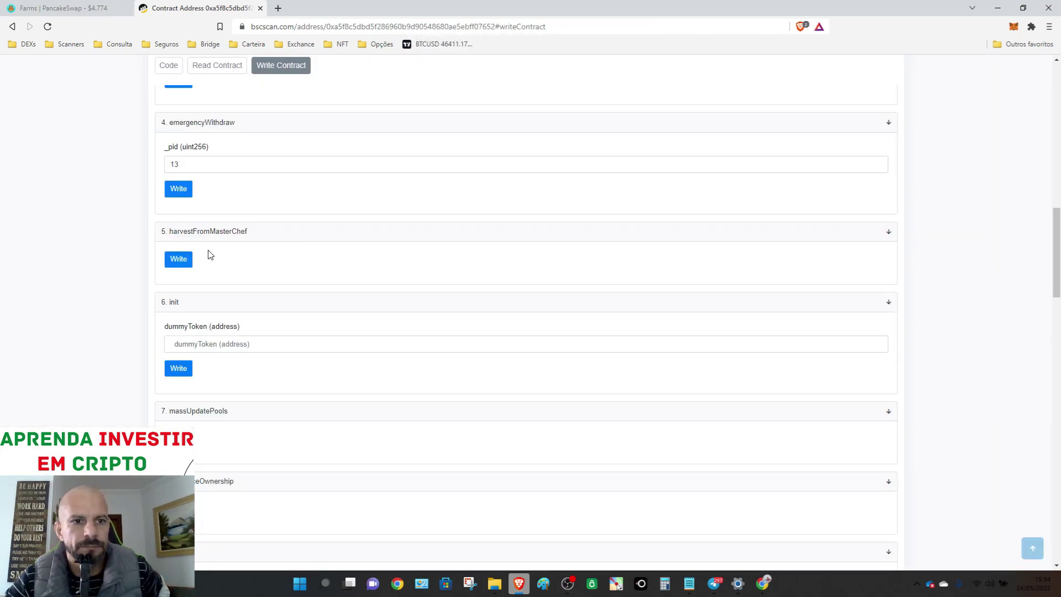
{"action": "left_click", "coordinate": [174, 191]}
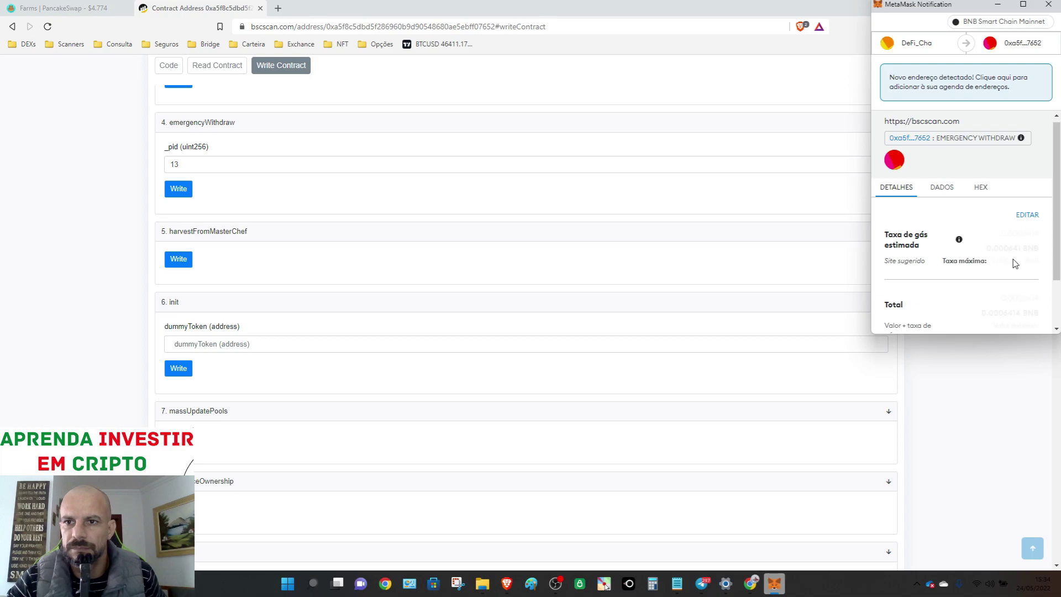
{"action": "scroll", "coordinate": [1013, 263], "scroll_direction": "down", "scroll_amount": 2}
{"action": "left_click", "coordinate": [1012, 310]}
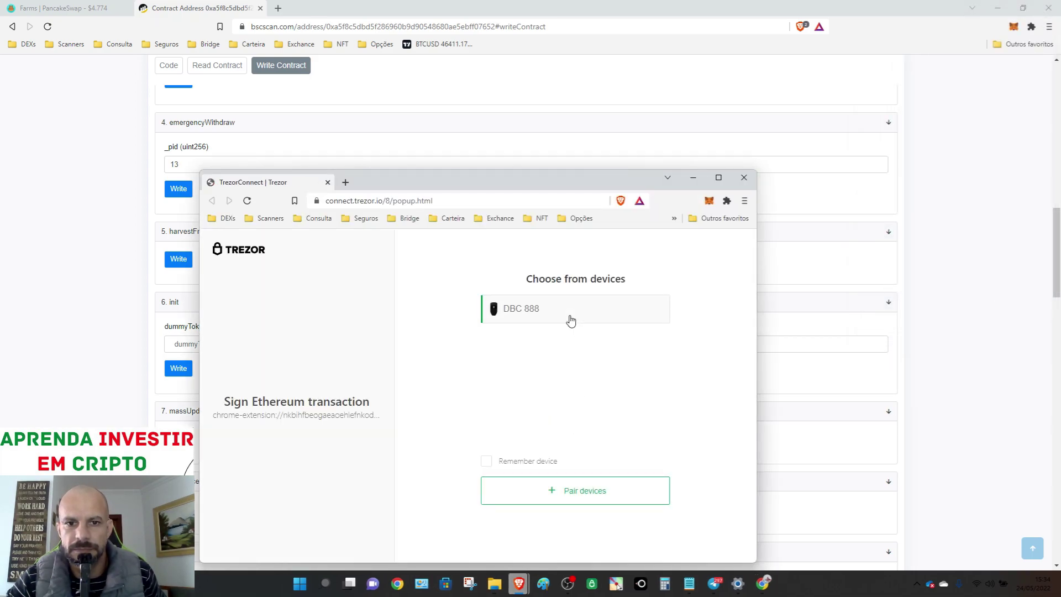
{"action": "left_click", "coordinate": [570, 319]}
{"action": "left_click", "coordinate": [589, 474]}
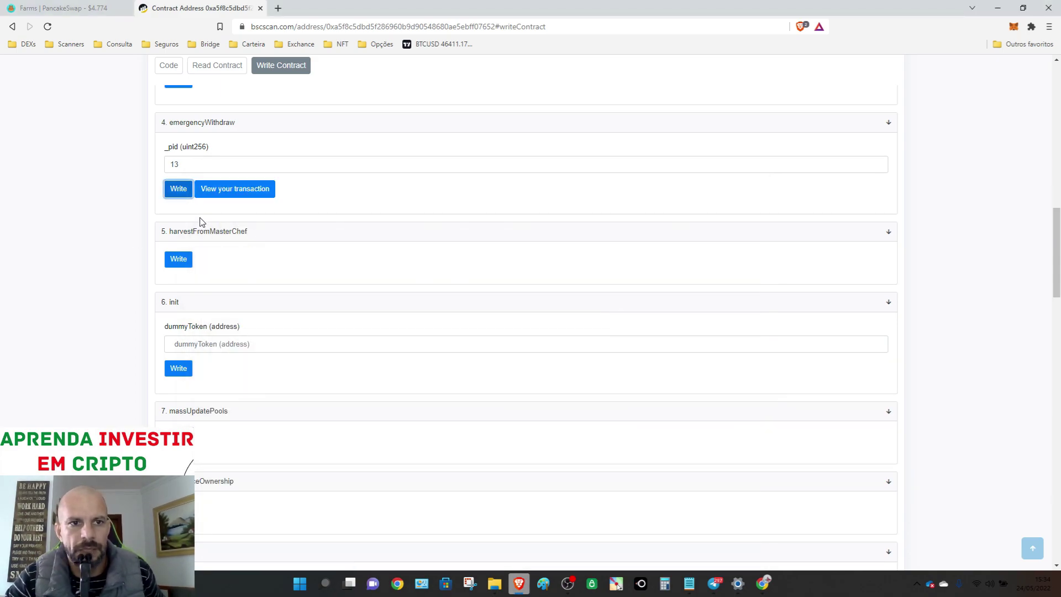
- Open the emergencyWithdraw transaction details and reload the page to update its status
{"action": "left_click", "coordinate": [232, 191]}
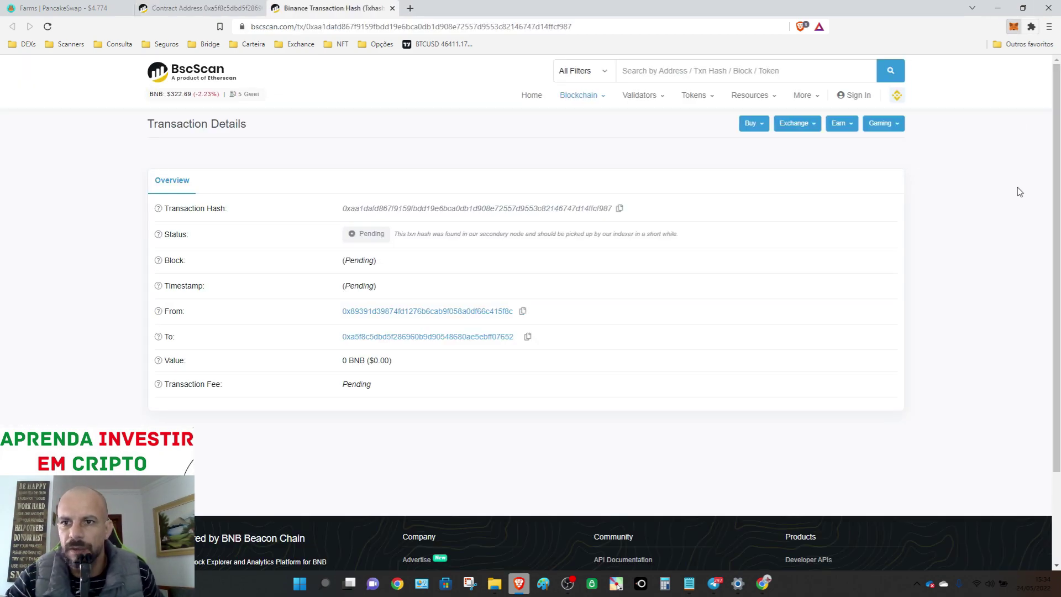
{"action": "scroll", "coordinate": [978, 230], "scroll_direction": "down", "scroll_amount": 10}
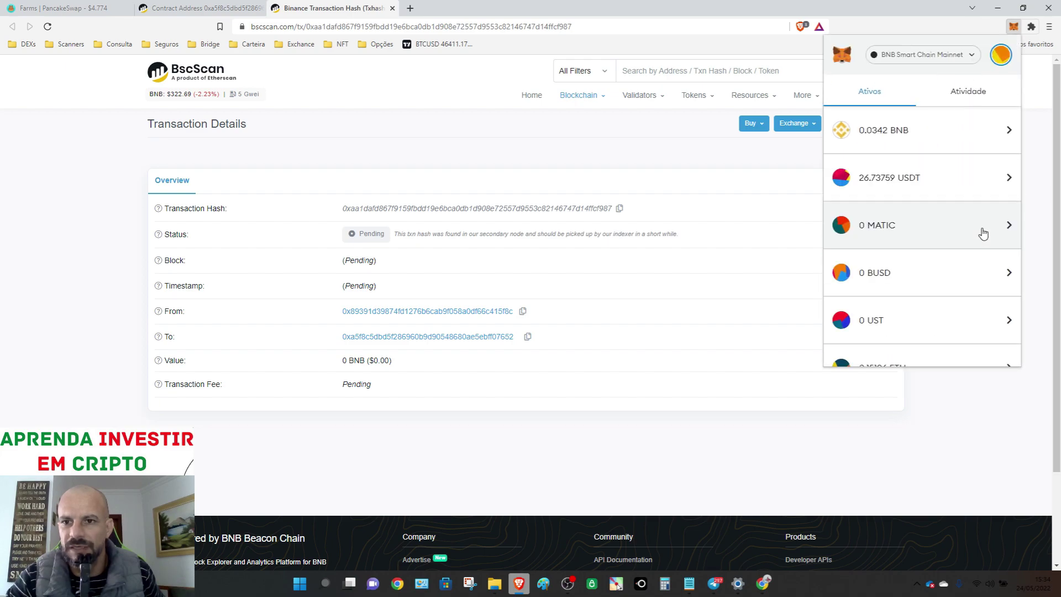
{"action": "scroll", "coordinate": [974, 231], "scroll_direction": "down", "scroll_amount": 2}
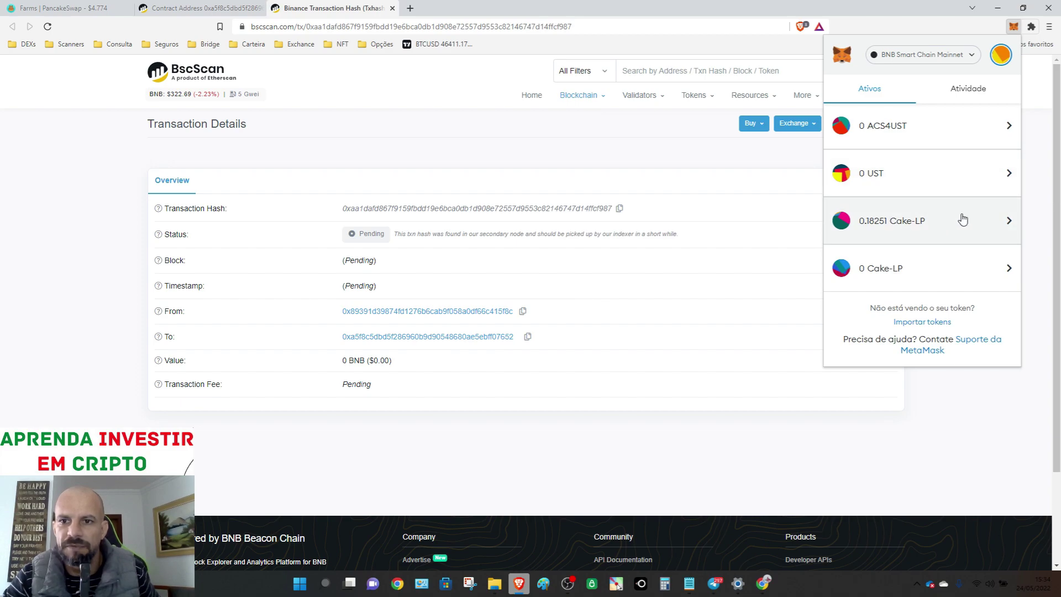
{"action": "left_click", "coordinate": [490, 26]}
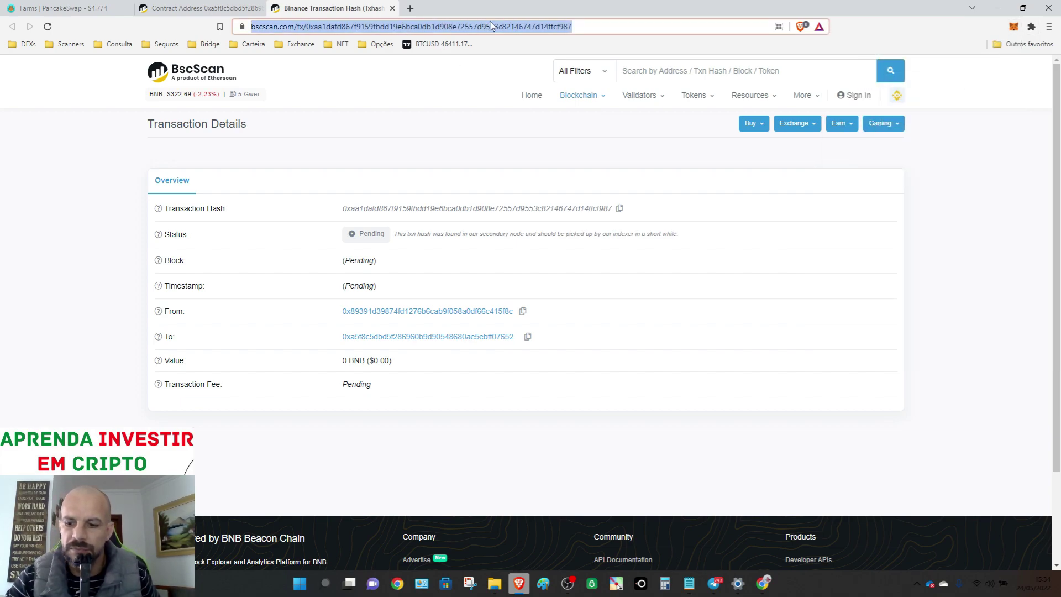
{"action": "key", "text": "Return"}
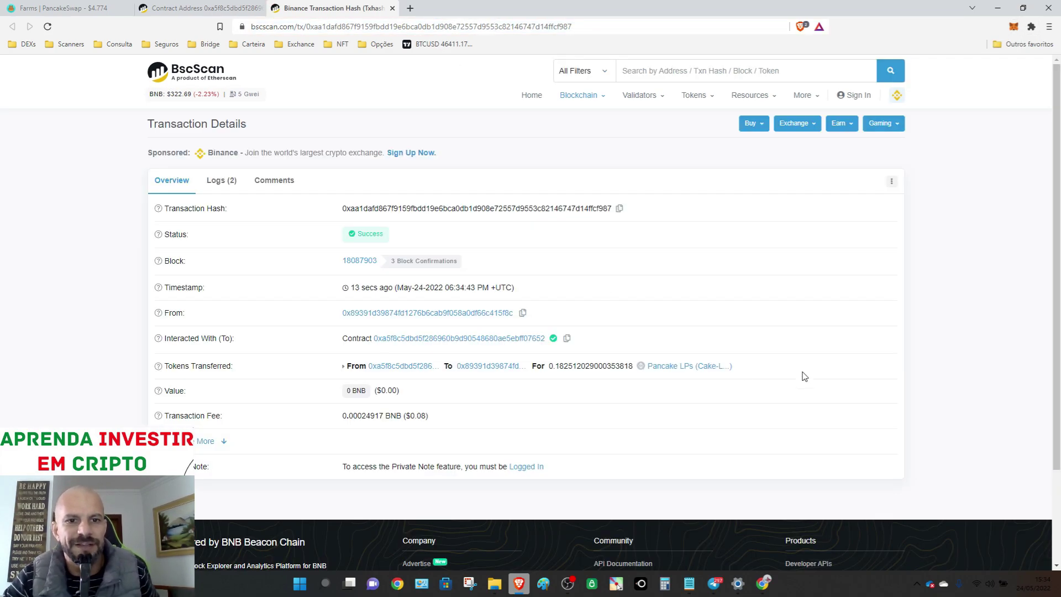